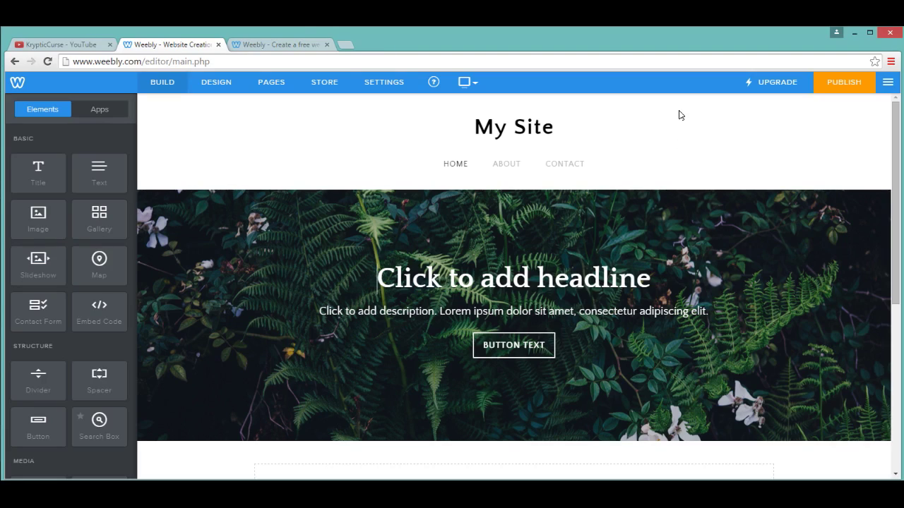
Step: Glance at the YouTube channel and site dashboard tabs, then return to the Weebly editor
left_click(81, 44)
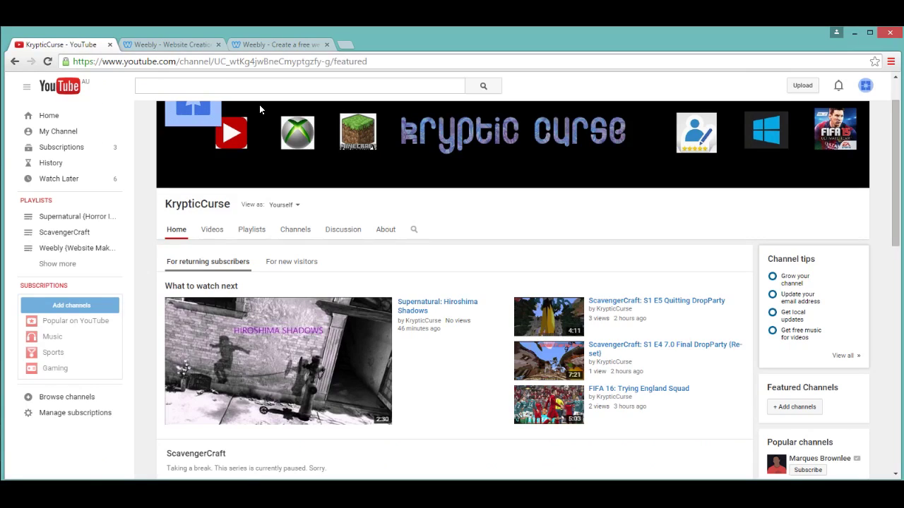
left_click(179, 46)
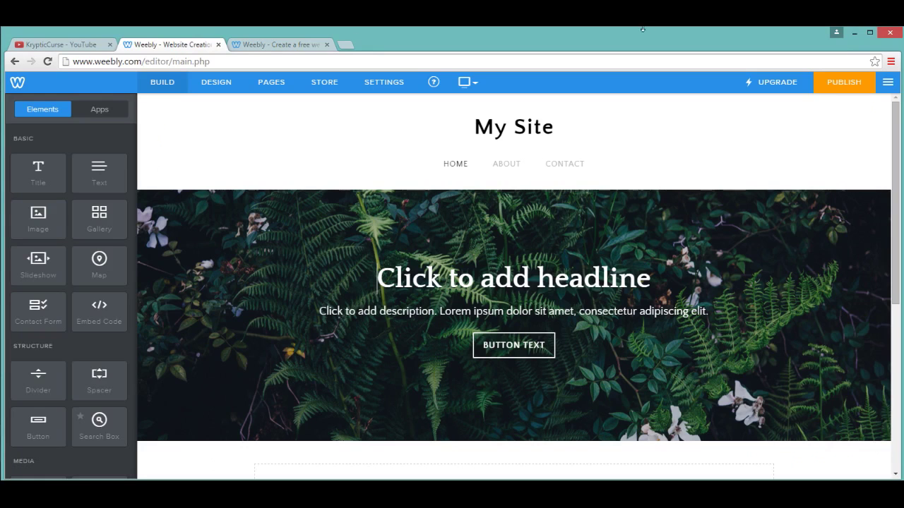
left_click(270, 45)
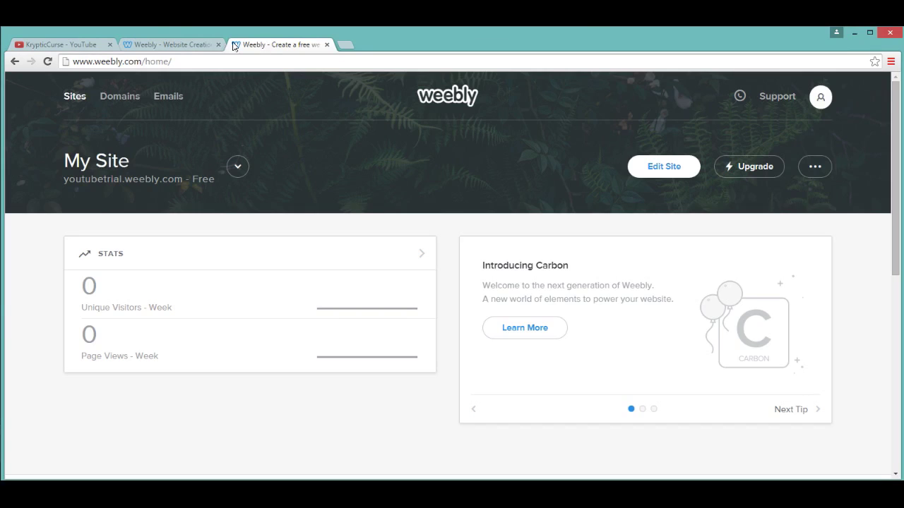
left_click(175, 47)
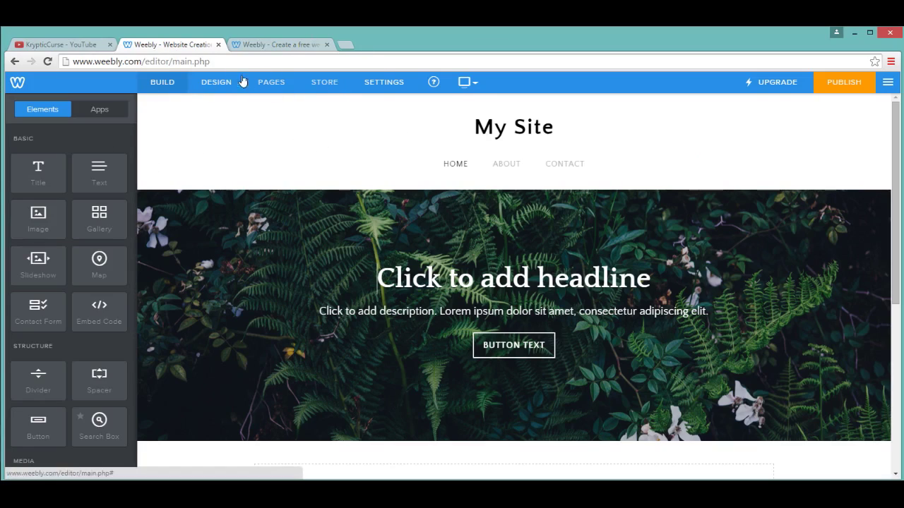
Step: Add a new standard page named Locked
left_click(275, 84)
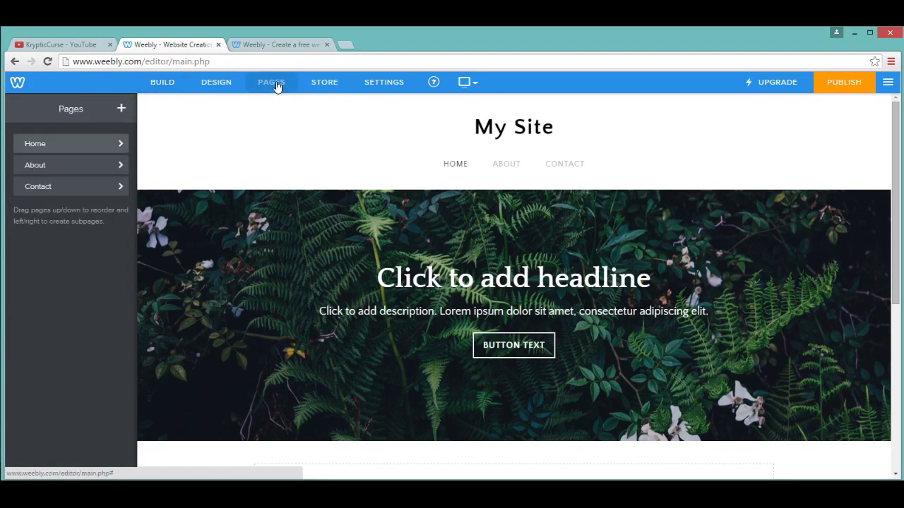
left_click(120, 111)
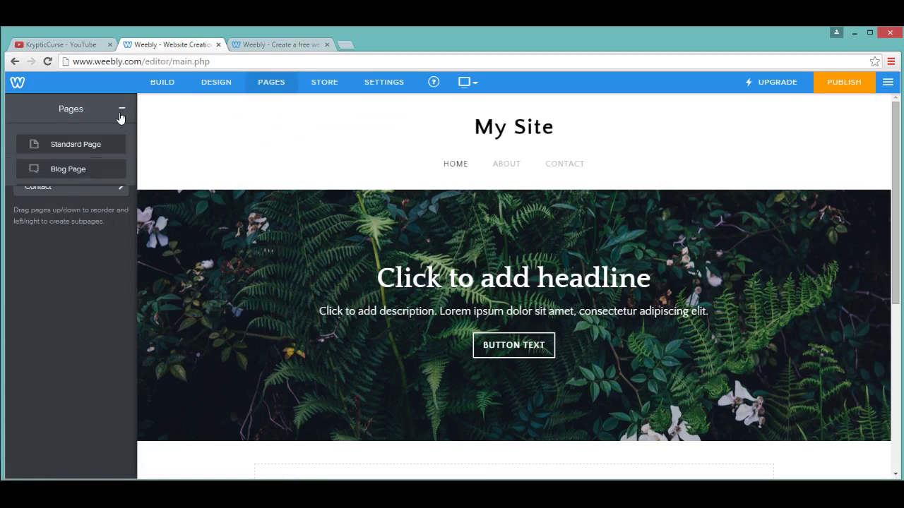
left_click(95, 148)
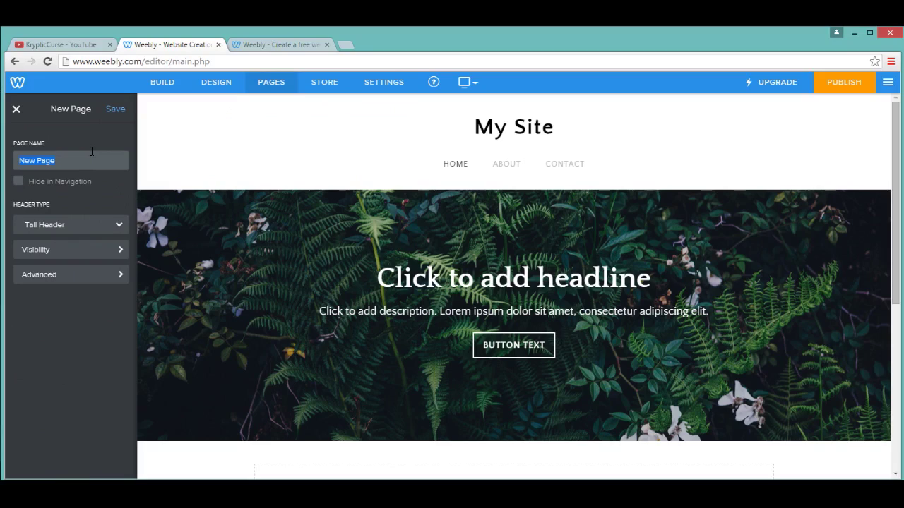
key("BackSpace")
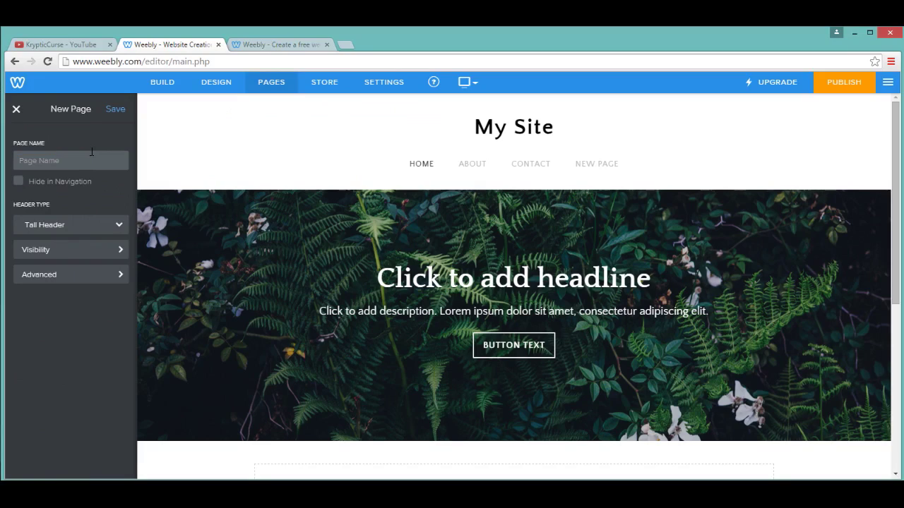
type("Locked")
left_click(115, 110)
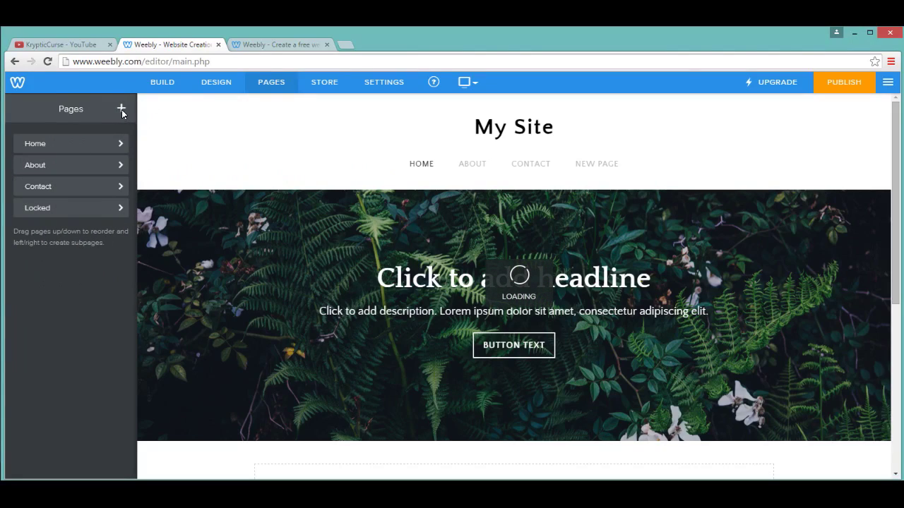
Step: Add another standard page named WrongPassword
left_click(122, 113)
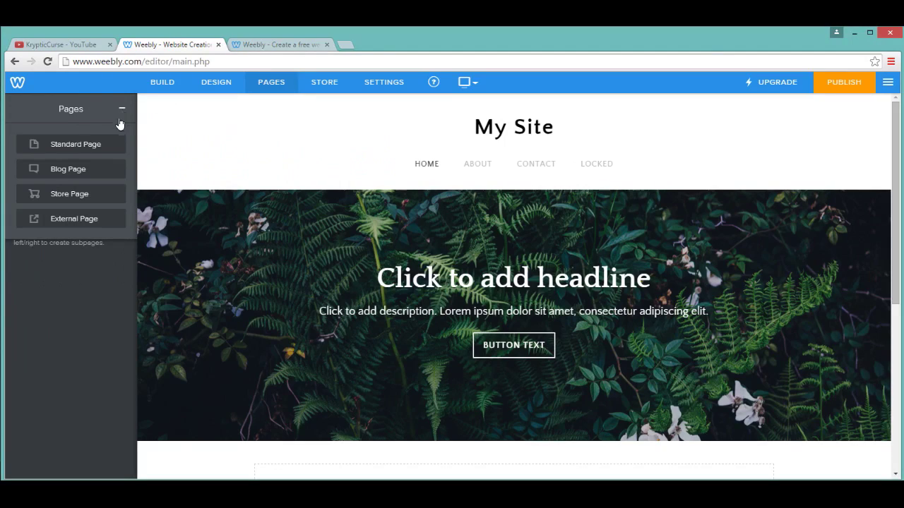
left_click(107, 145)
type("Wrong")
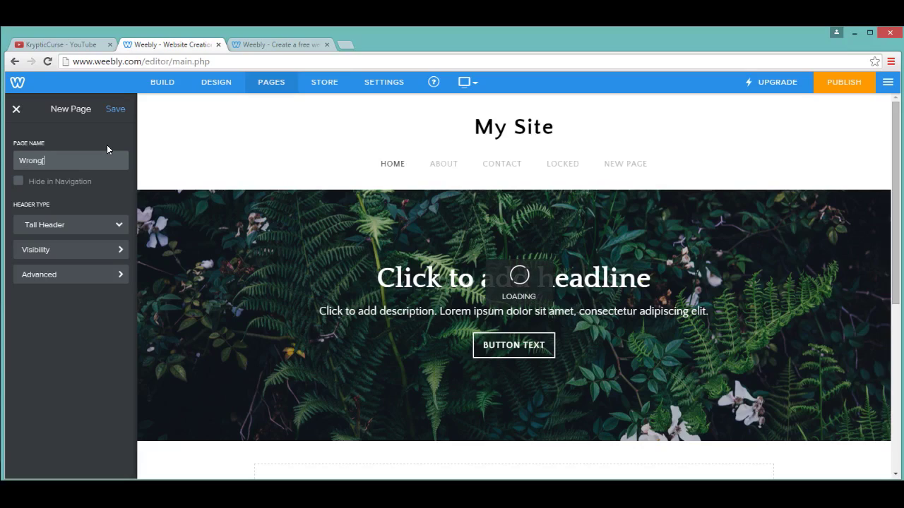
type("Password")
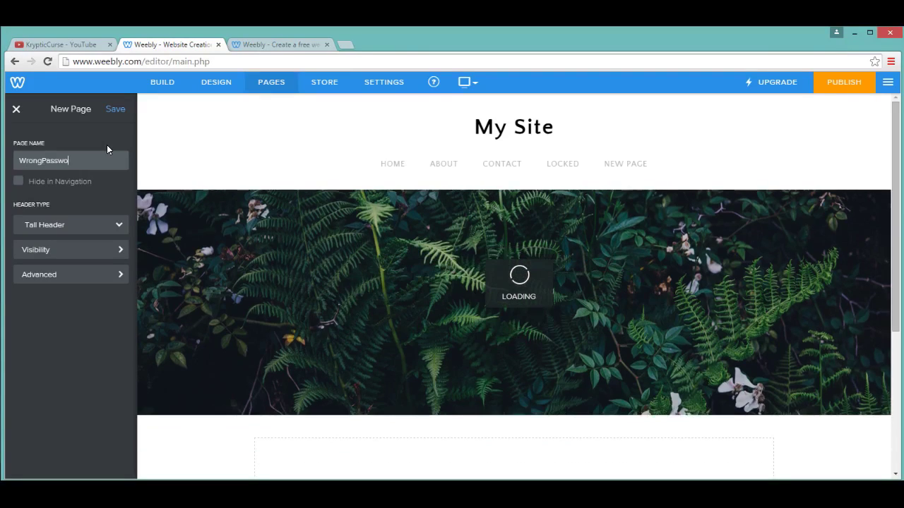
left_click(114, 108)
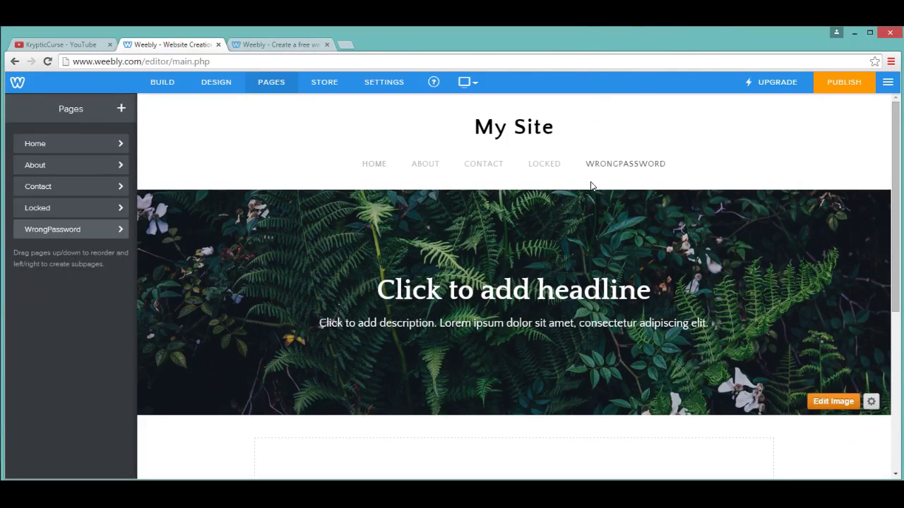
Step: Set the Locked page's layout to No Header
left_click(537, 166)
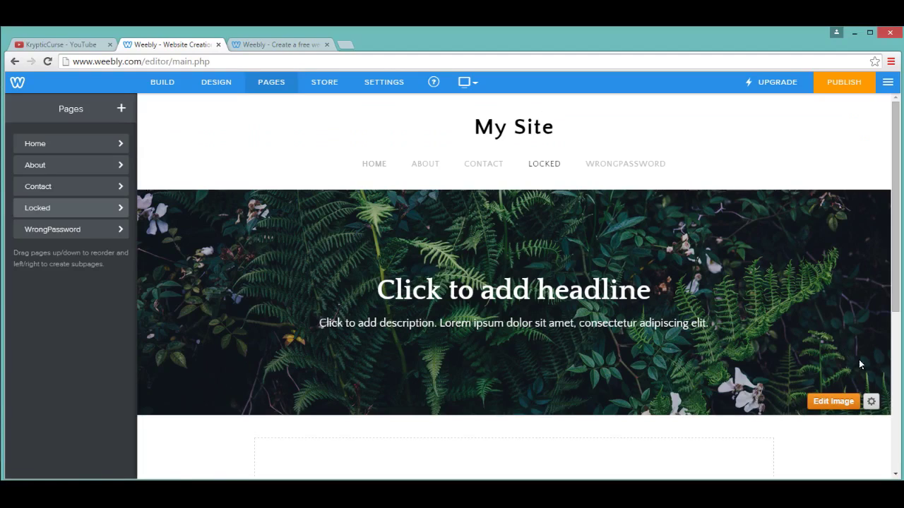
left_click(871, 401)
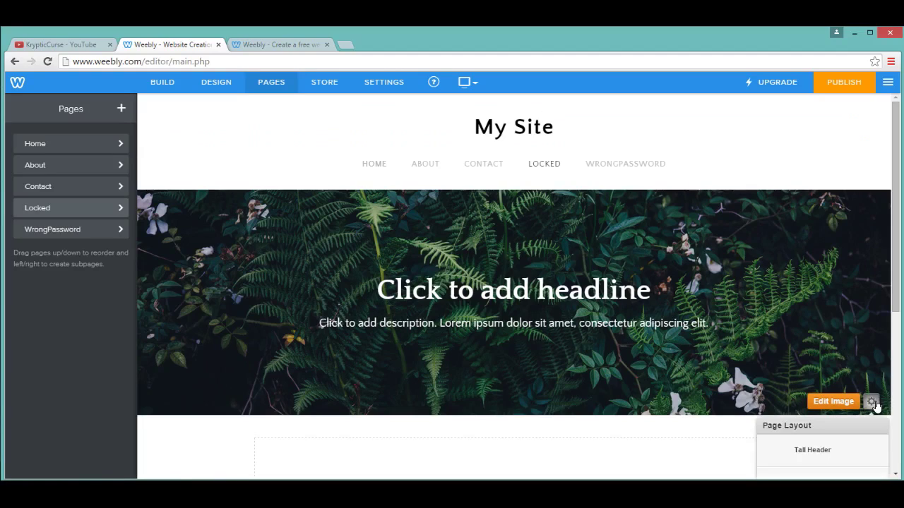
scroll(847, 417, "down", 2)
left_click(841, 378)
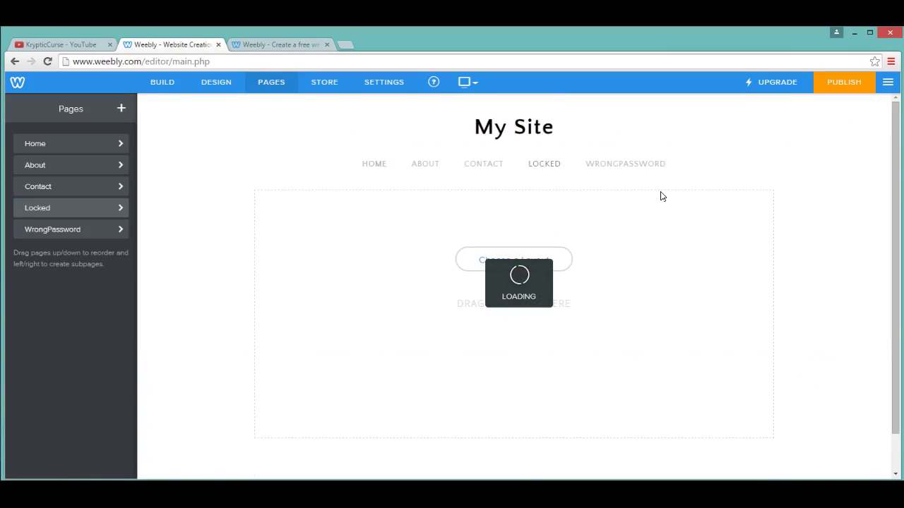
Step: Set WrongPassword's layout to No Header, dismiss the browser warning, and return to Locked
left_click(655, 167)
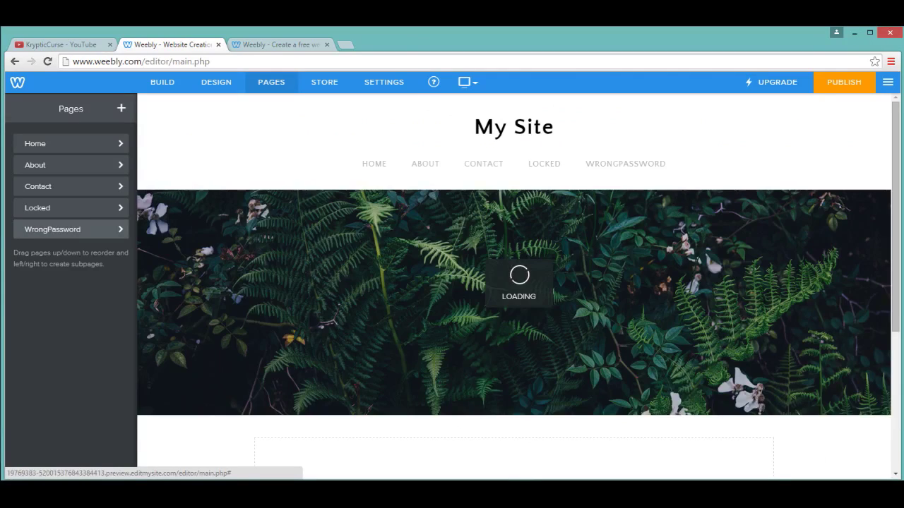
left_click(871, 401)
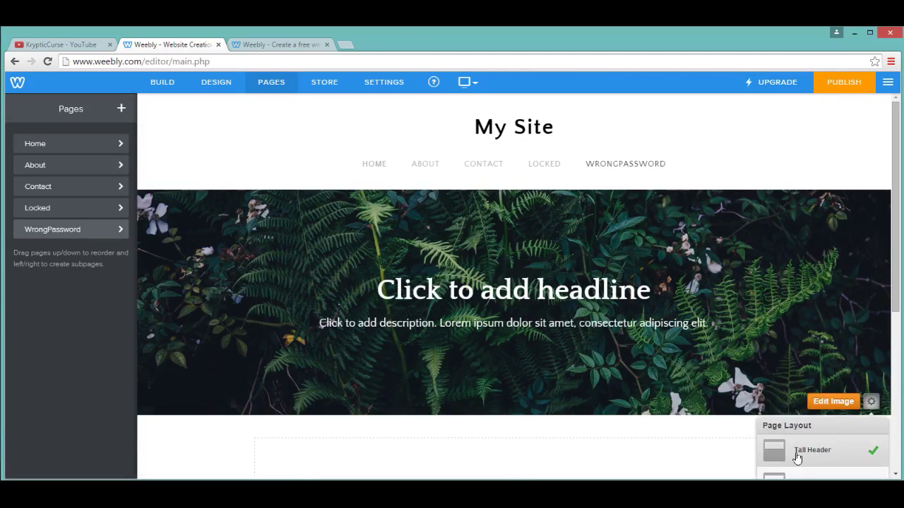
scroll(791, 445, "down", 3)
left_click(779, 376)
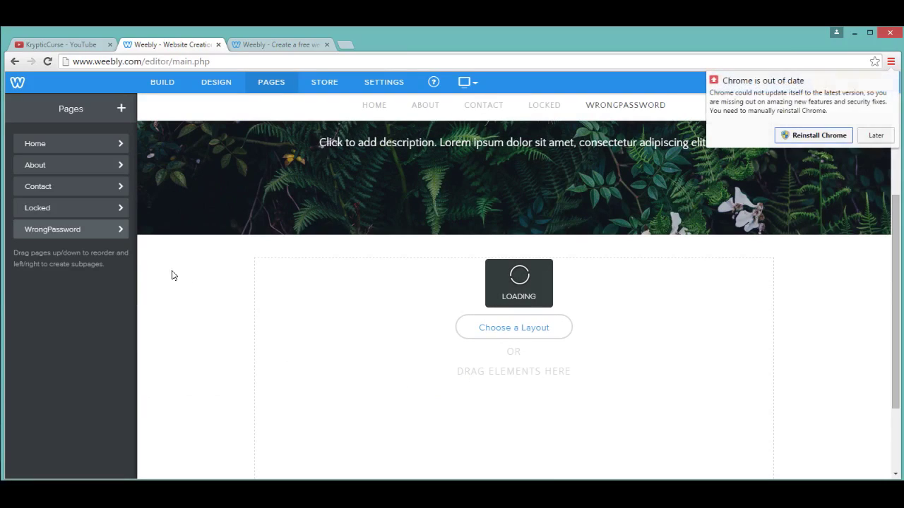
left_click(878, 139)
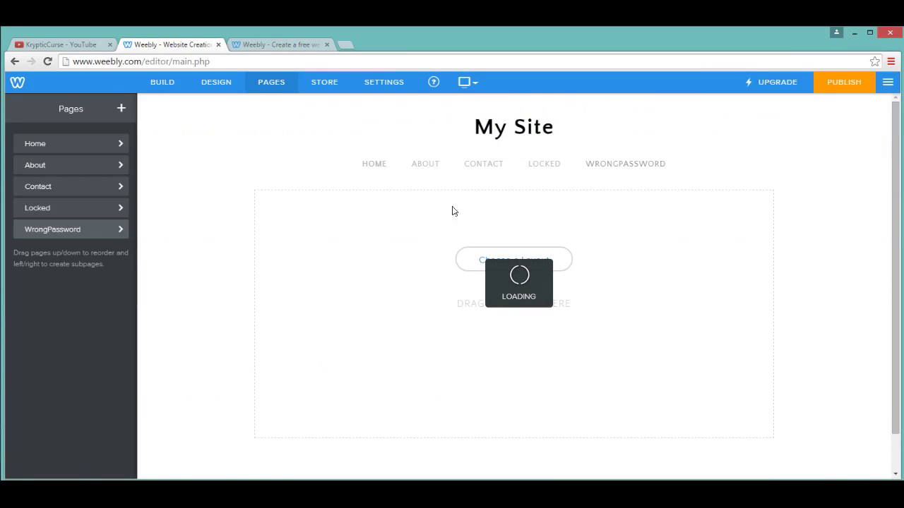
left_click(545, 166)
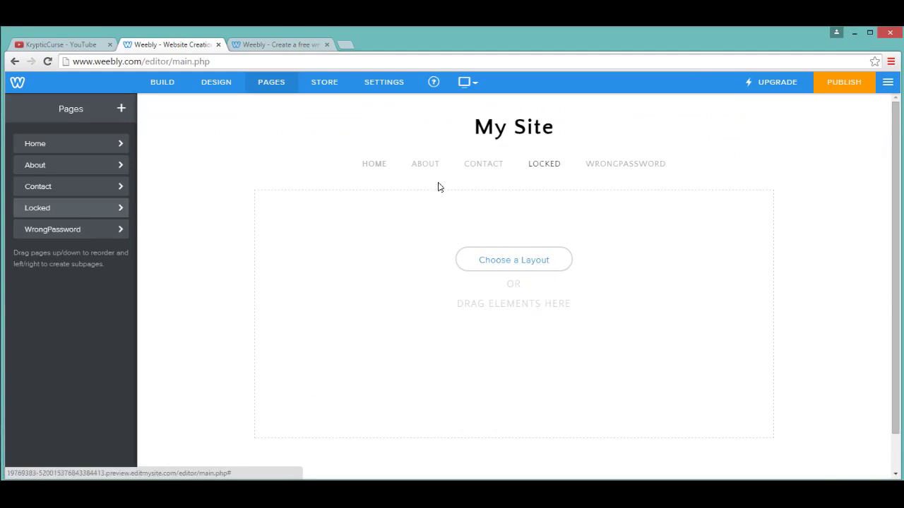
Step: Publish the site, skipping categorization, and open the live site in a new tab
left_click(858, 86)
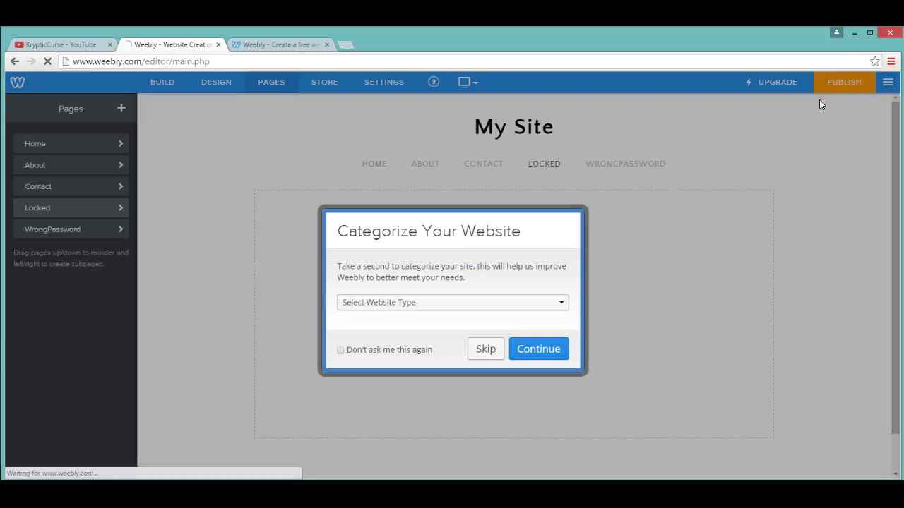
left_click(485, 348)
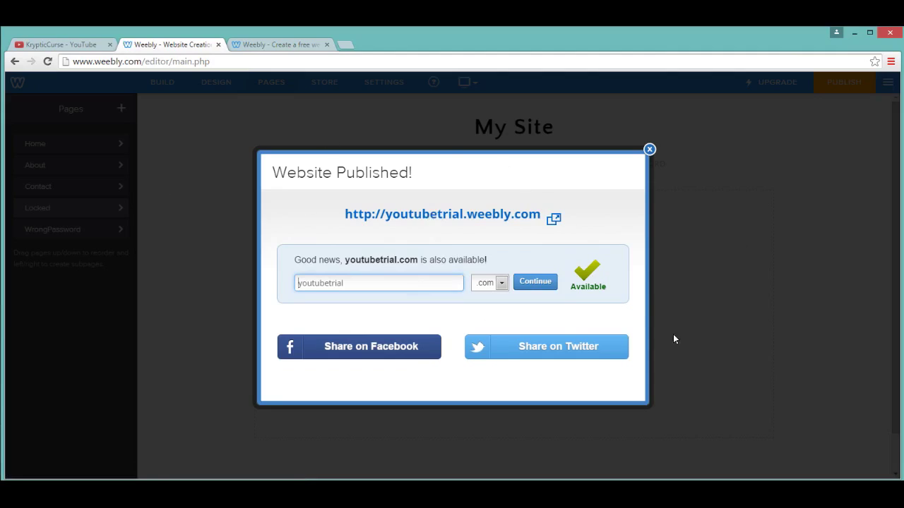
left_click(481, 221)
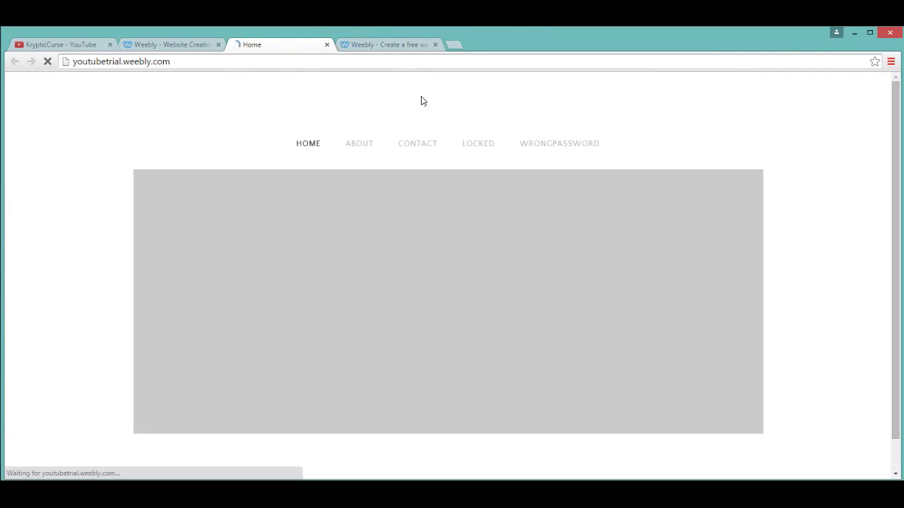
Step: View the live WrongPassword page, then return to the editor and dismiss the published notice
left_click(368, 45)
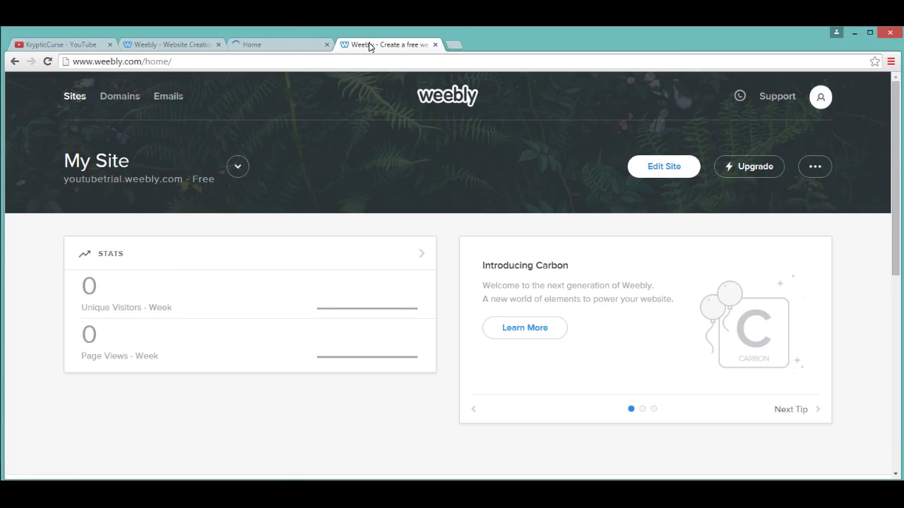
left_click(275, 44)
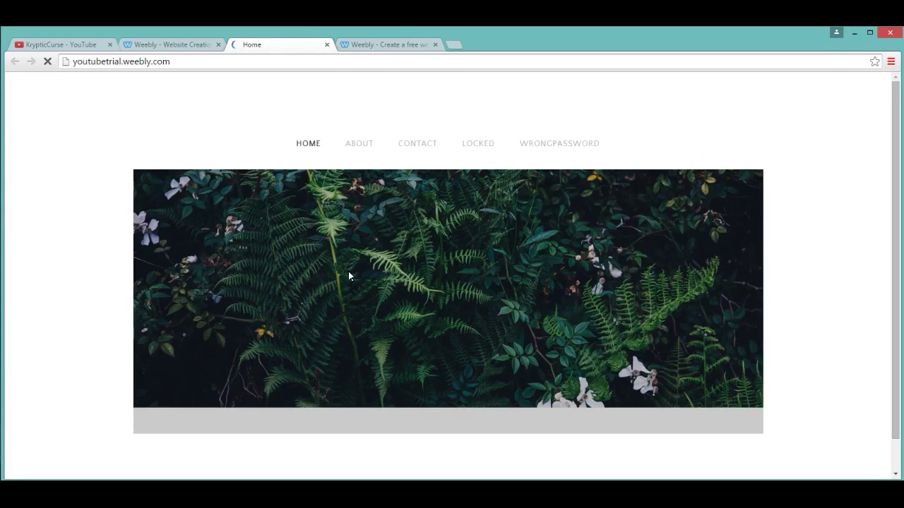
left_click(380, 45)
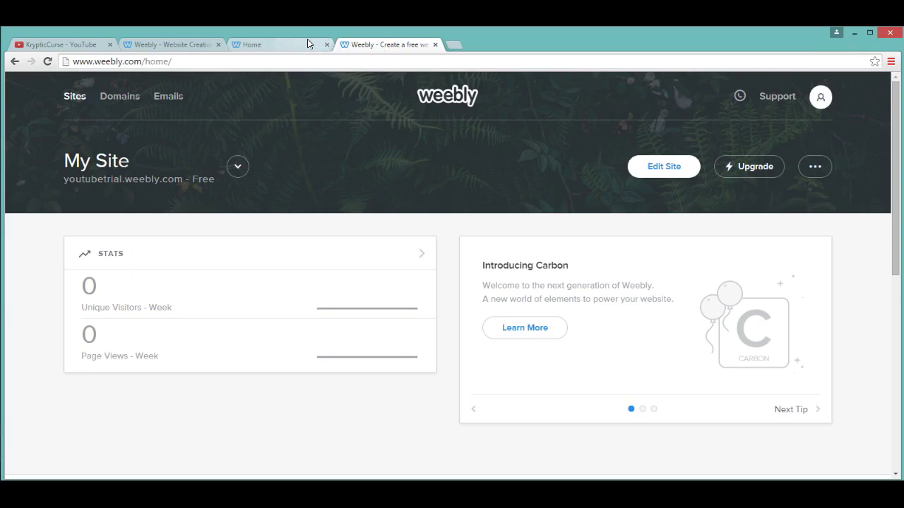
left_click(305, 44)
scroll(427, 265, "down", 1)
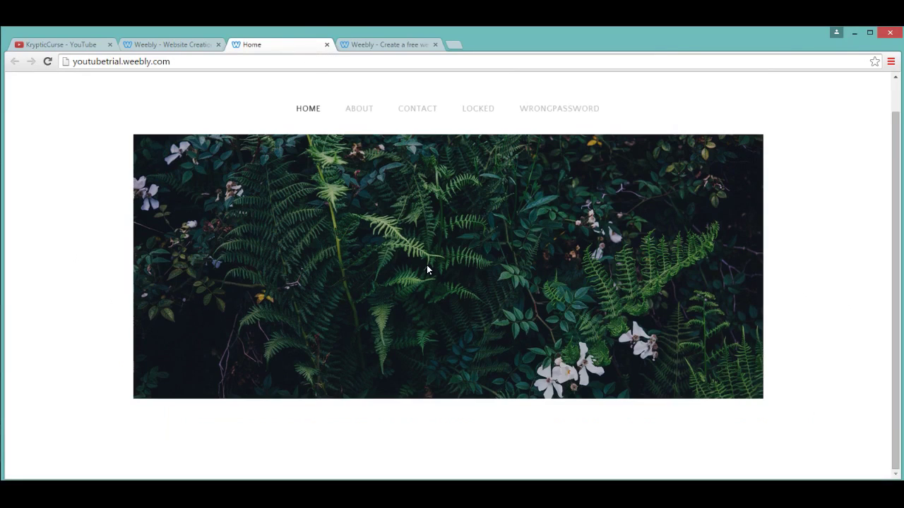
scroll(673, 193, "up", 1)
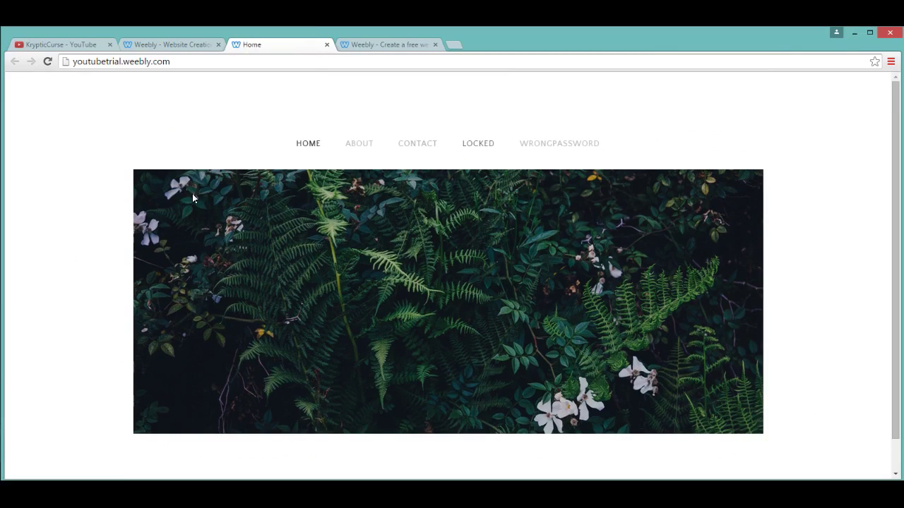
left_click(548, 146)
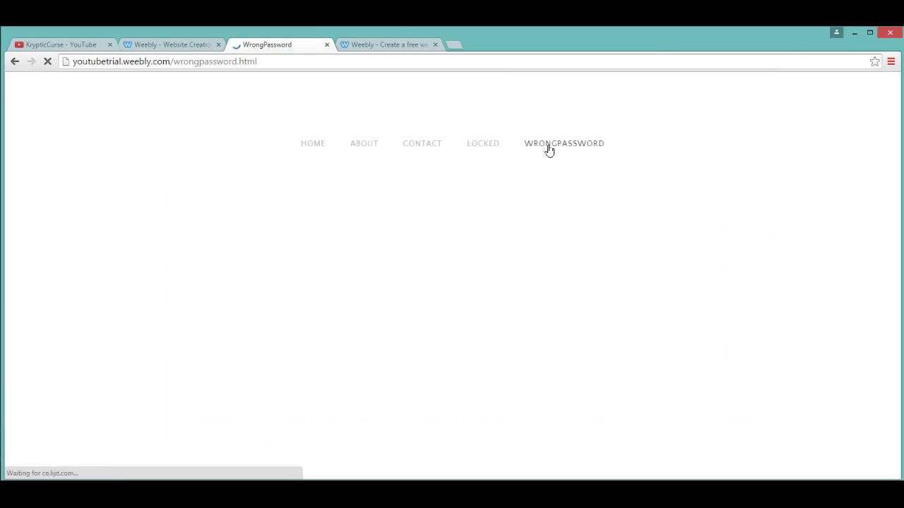
left_click(177, 45)
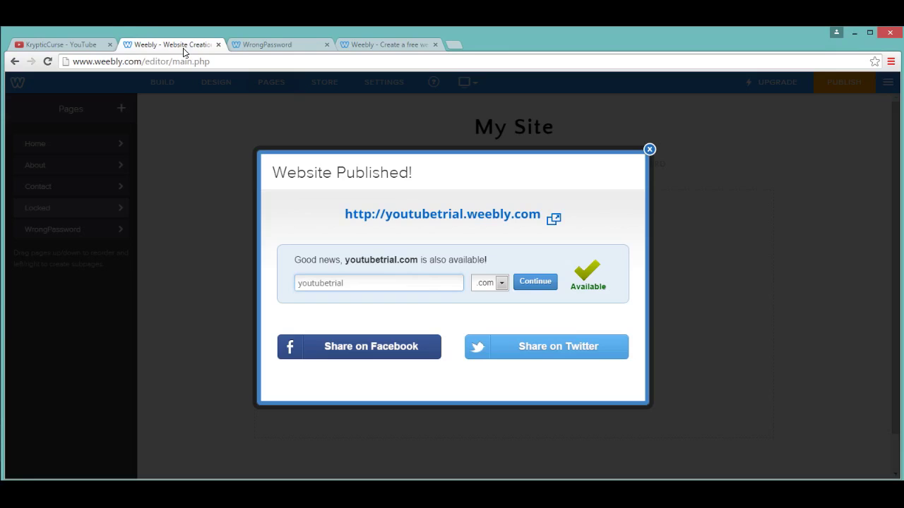
left_click(650, 150)
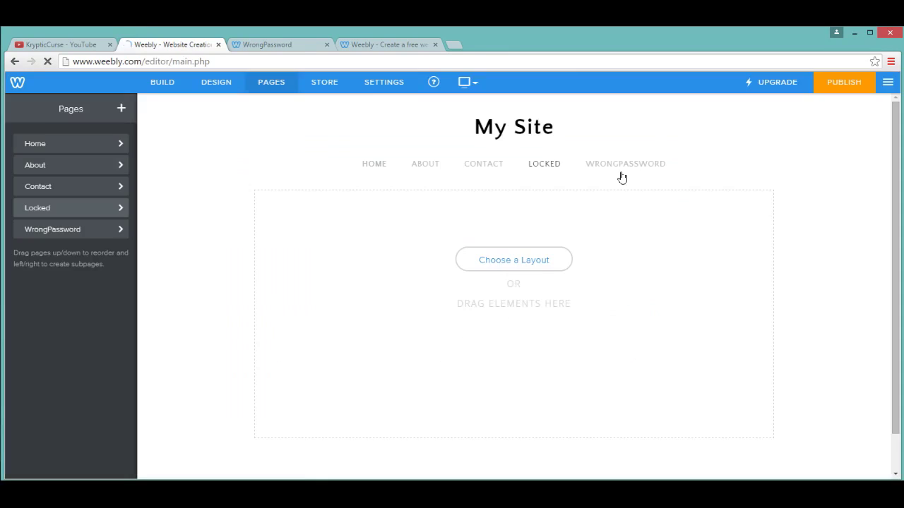
Step: Open the Locked page's Advanced settings, with title, description, keywords and code fields empty
left_click(114, 210)
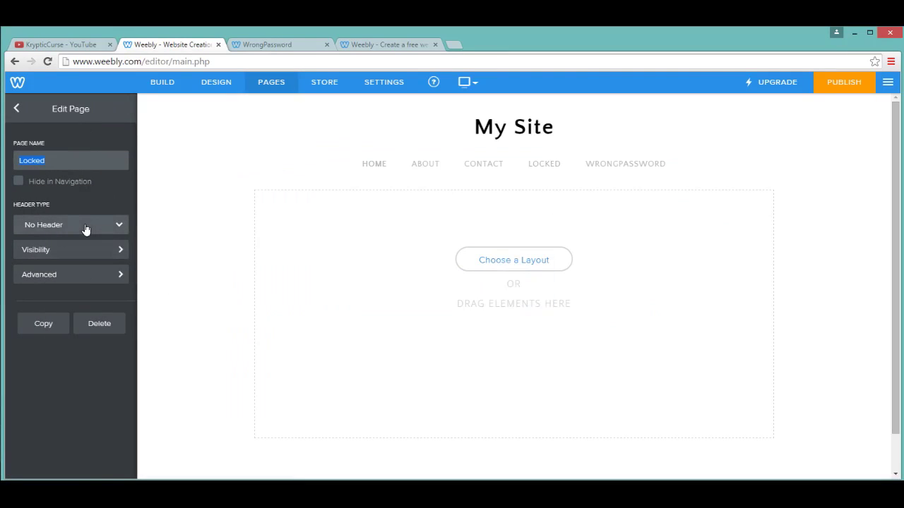
left_click(83, 276)
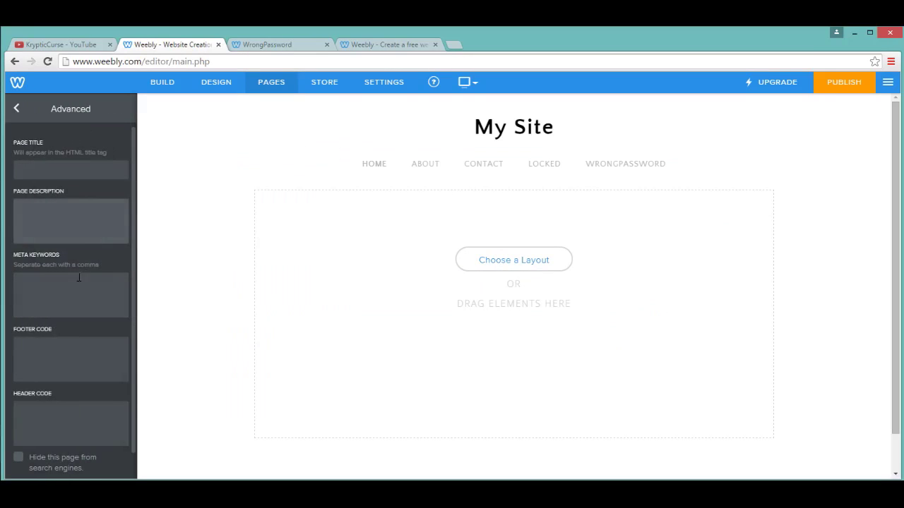
scroll(78, 278, "down", 1)
scroll(59, 338, "up", 1)
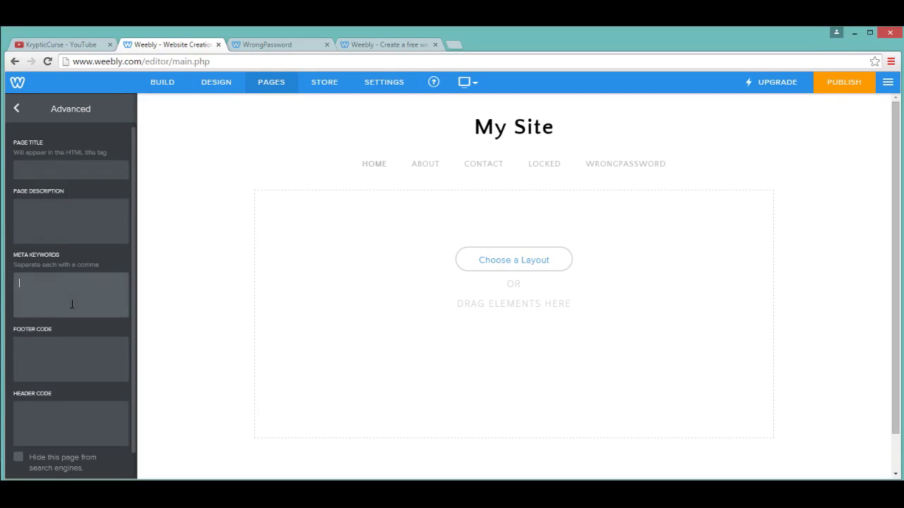
left_click(37, 277)
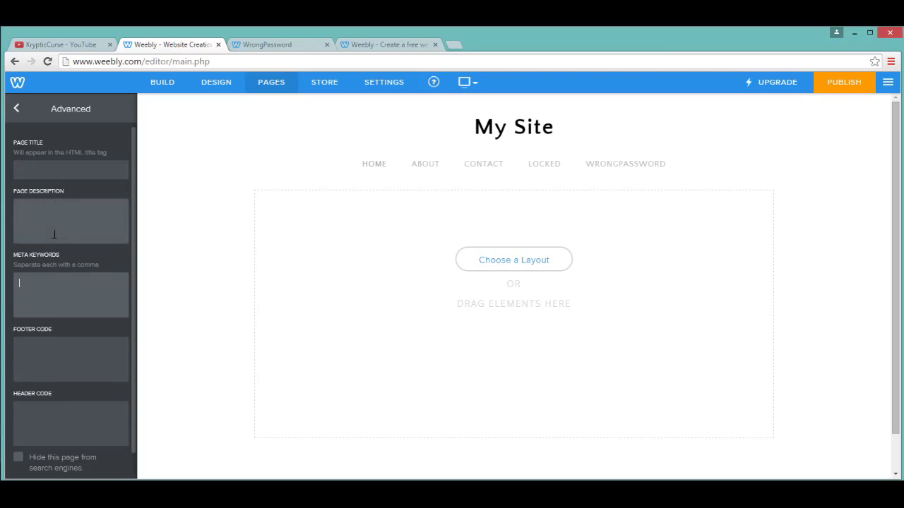
Step: Paste the JavaScript password-prompt script into Locked's Header Code and reopen Advanced to confirm
scroll(73, 321, "down", 1)
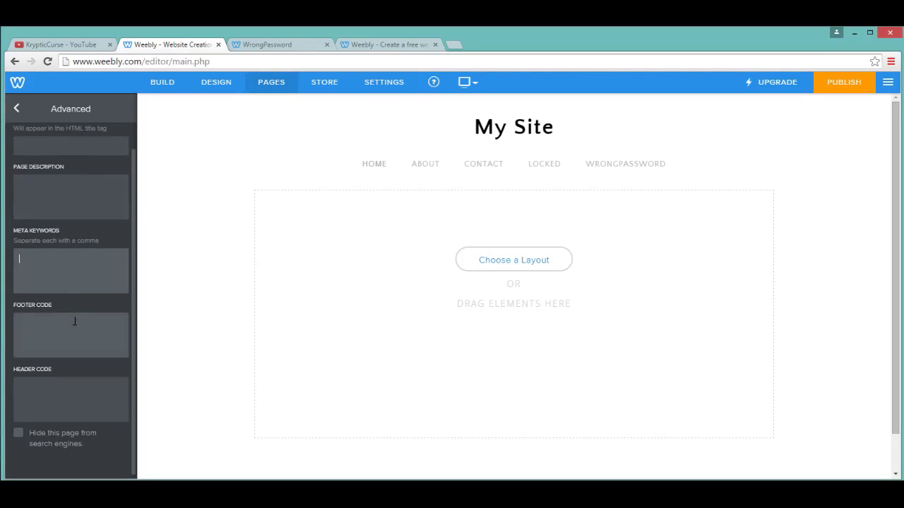
left_click(62, 394)
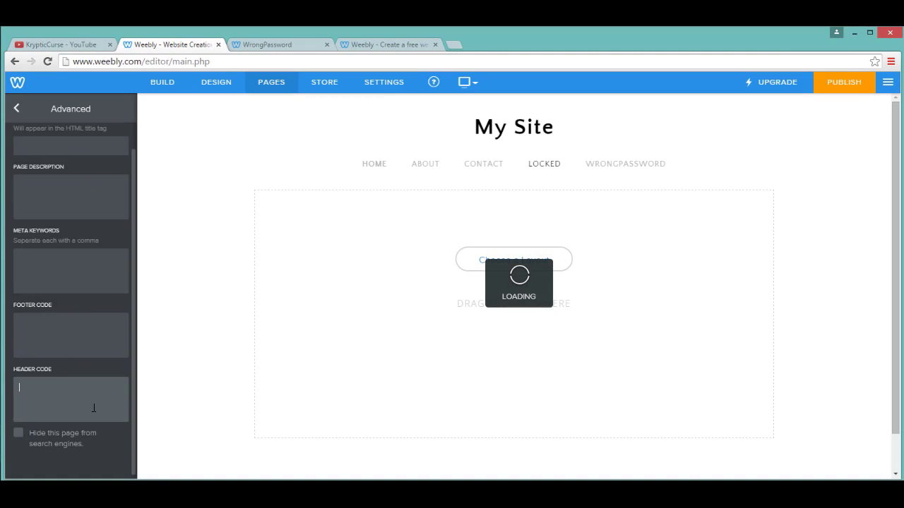
key("ctrl+v")
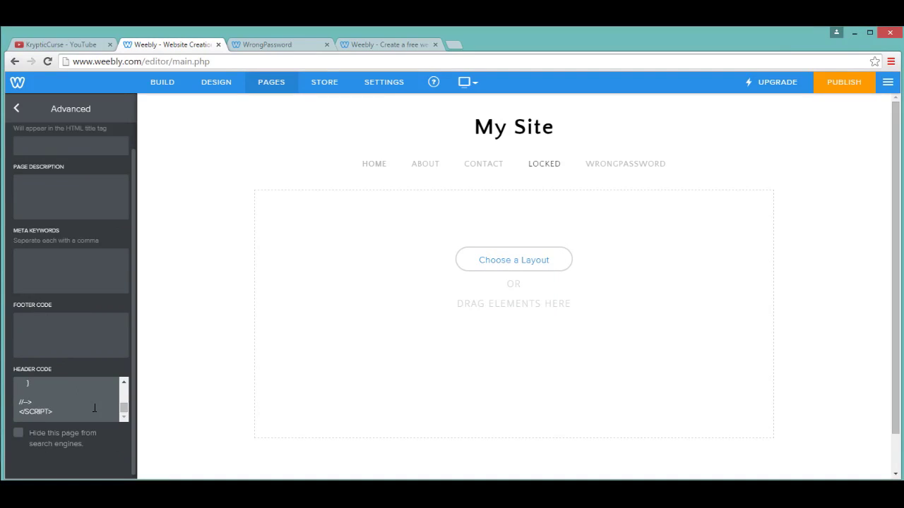
left_click(17, 109)
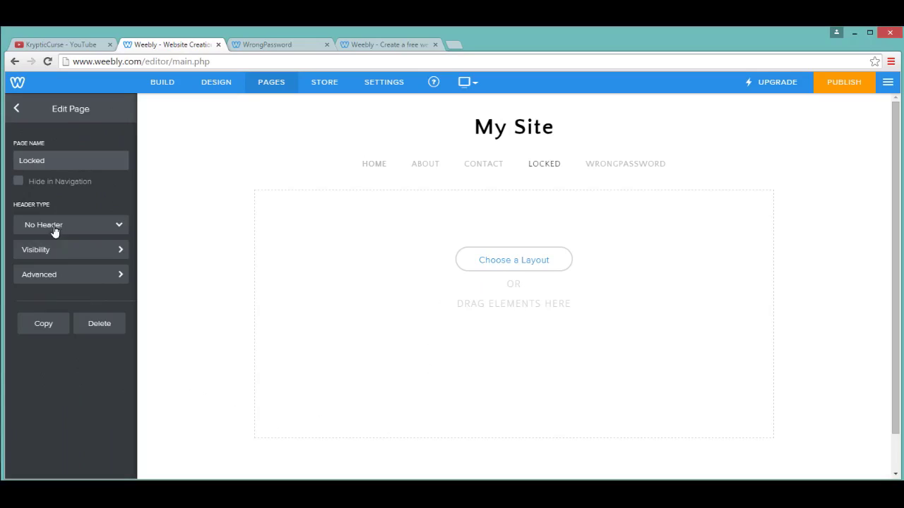
left_click(94, 277)
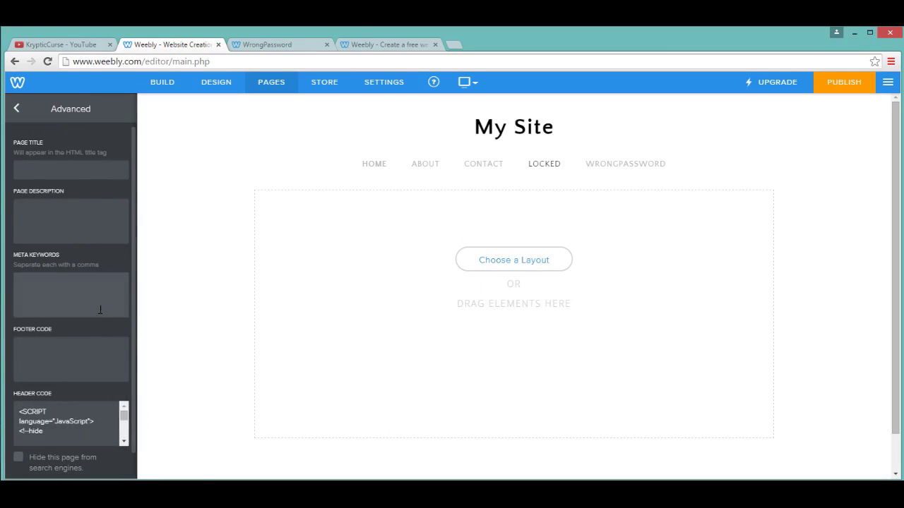
Step: Reload and close the live WrongPassword tab, then scroll Locked's header code to the pass1 line
left_click(393, 44)
left_click(246, 45)
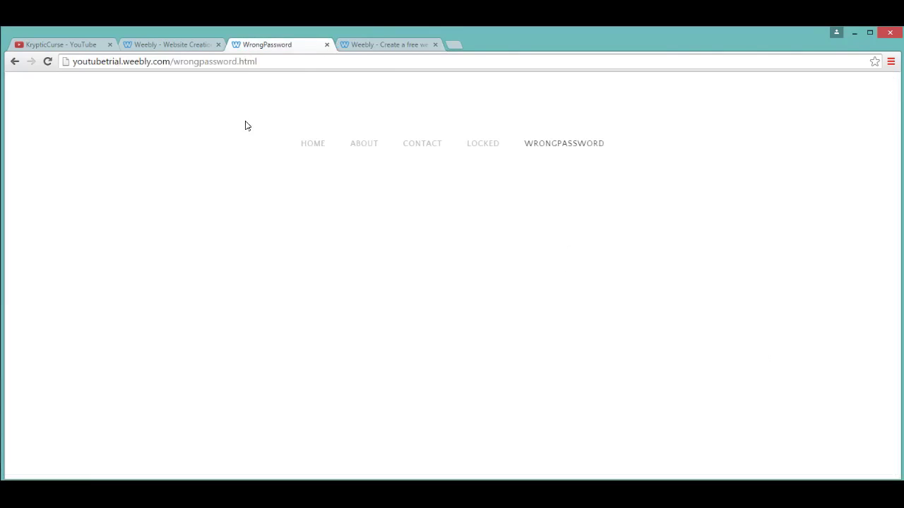
left_click(564, 144)
left_click(305, 56)
key("ctrl+c")
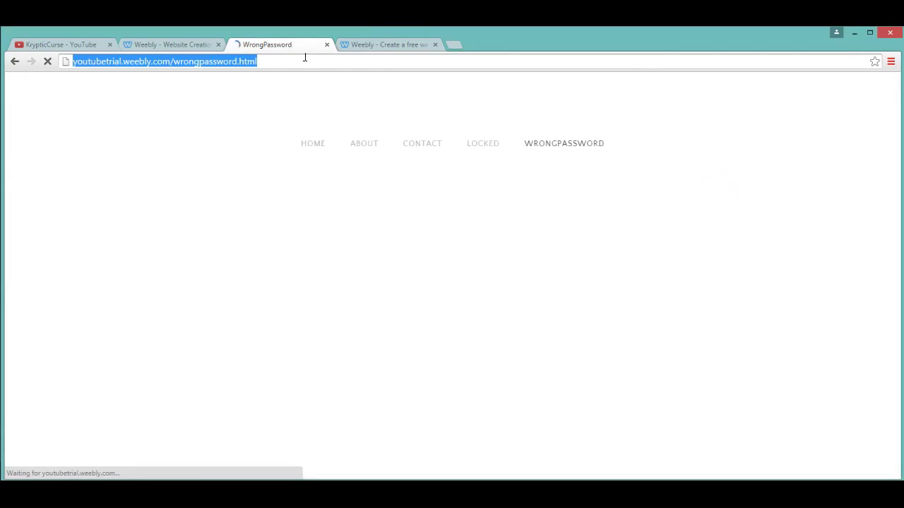
left_click(327, 45)
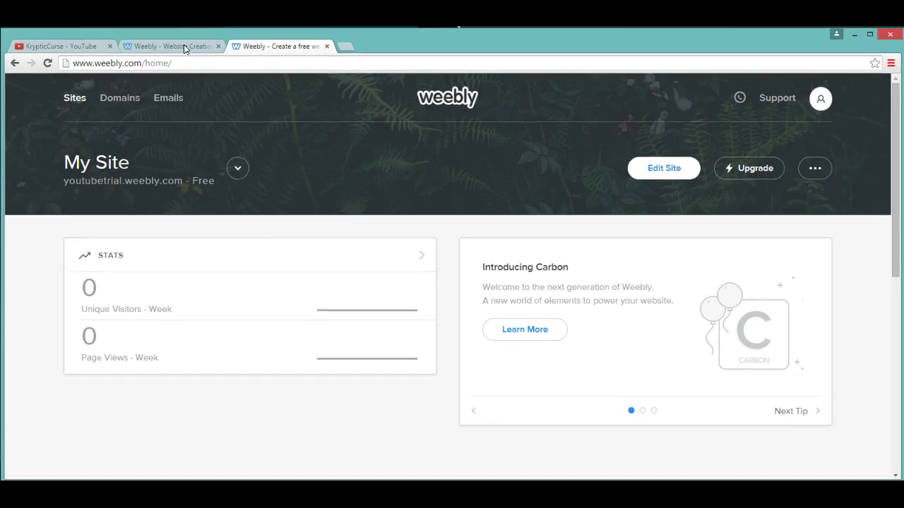
left_click(183, 45)
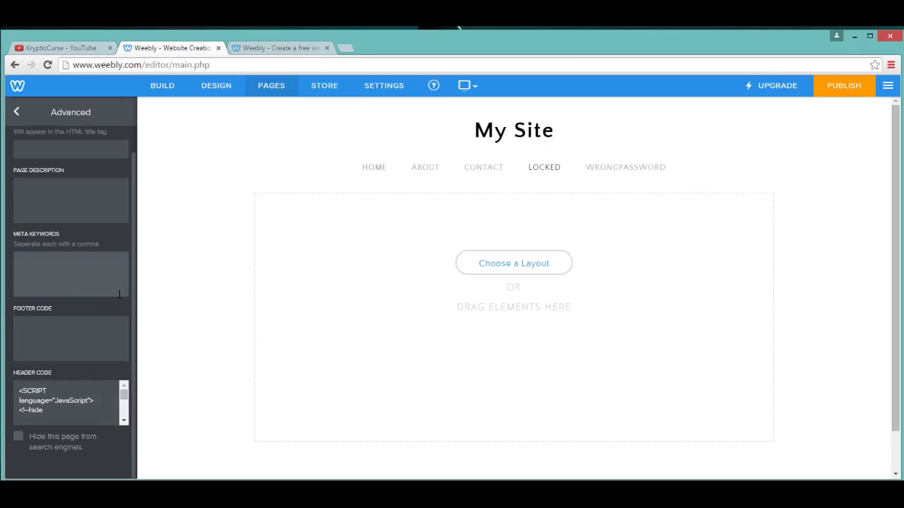
left_click_drag(476, 36, 475, 35)
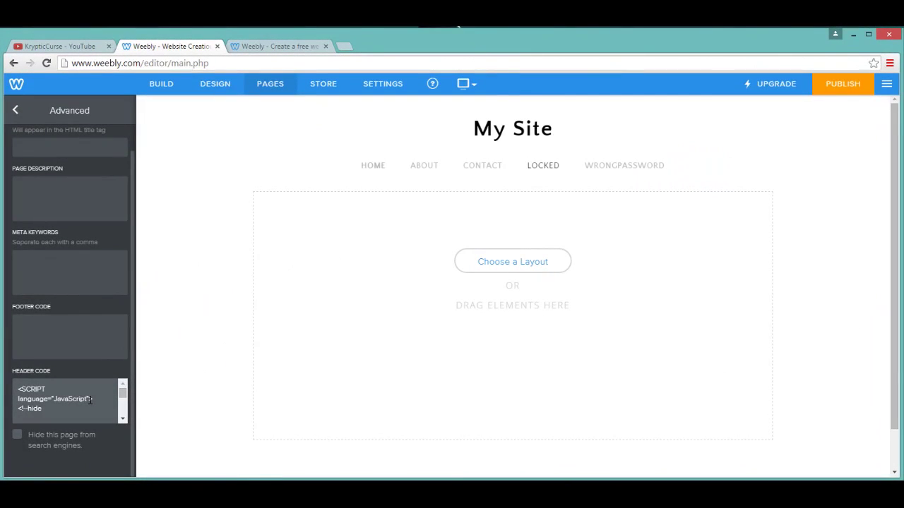
scroll(90, 400, "up", 1)
left_click_drag(122, 419, 124, 426)
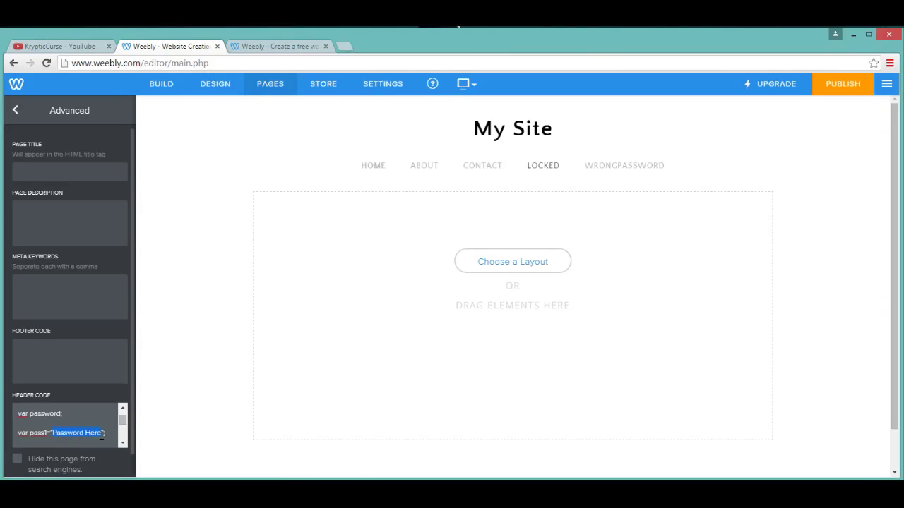
Step: Enter the chosen password into the script's pass1 line and scroll to the redirect line
type("youtube")
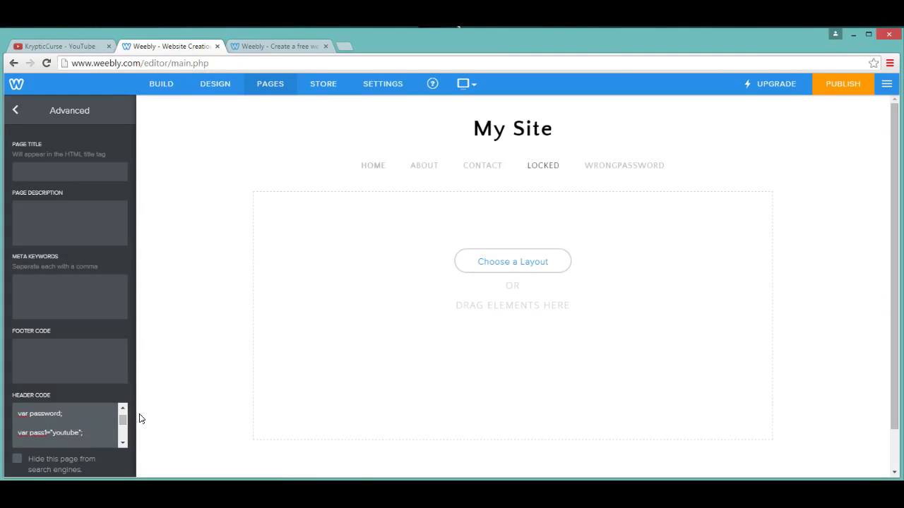
left_click(123, 444)
left_click(122, 444)
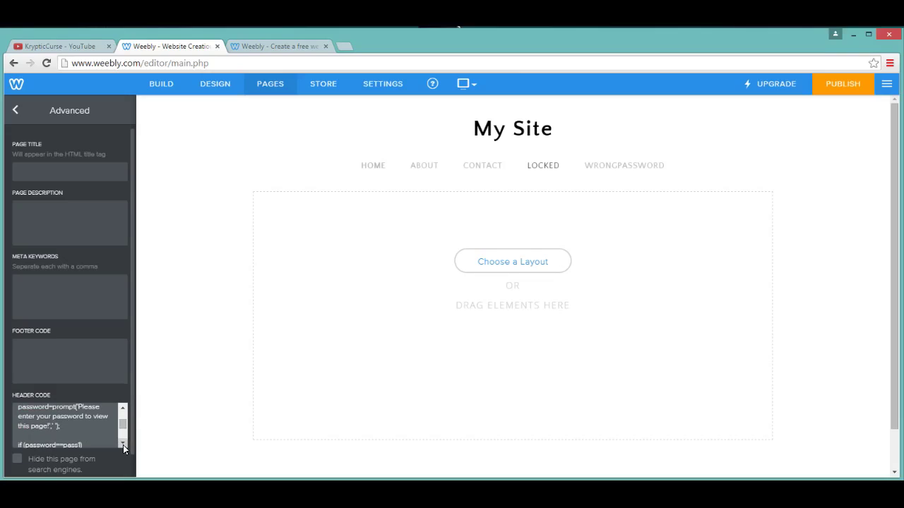
left_click(123, 443)
left_click(123, 443)
left_click(122, 443)
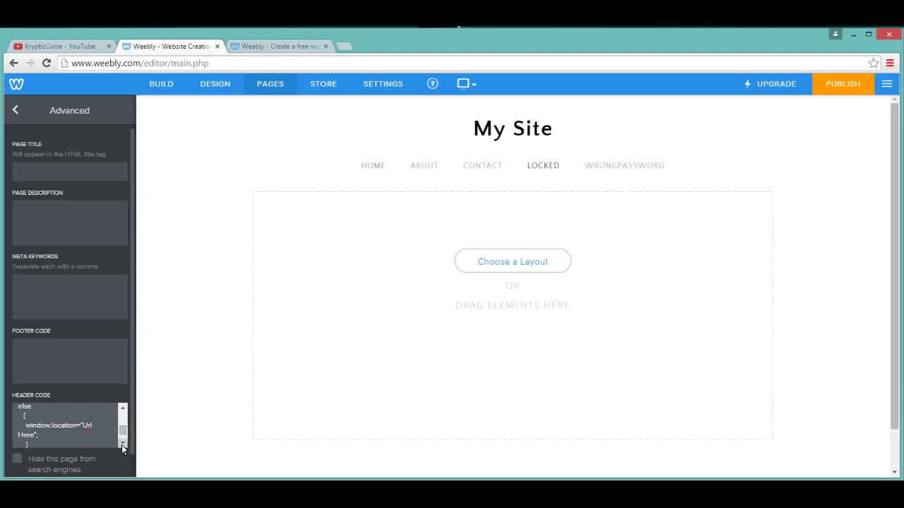
scroll(120, 443, "up", 2)
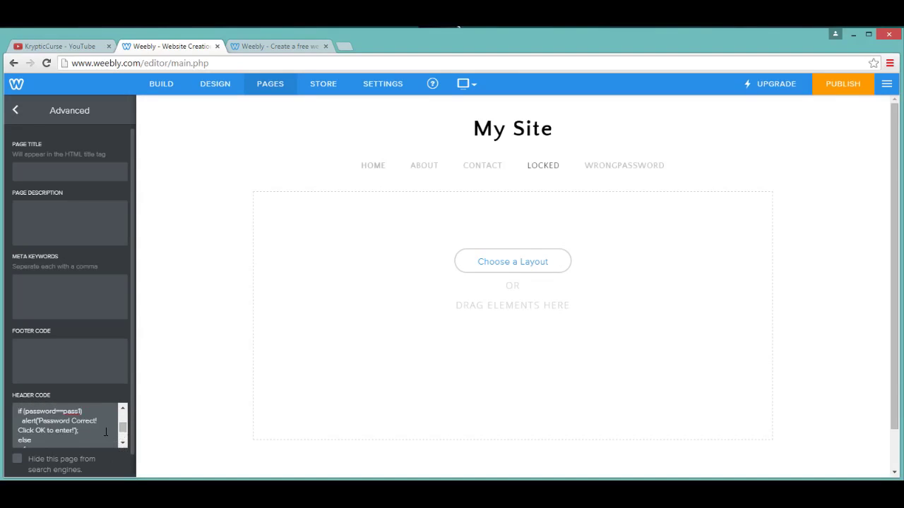
scroll(123, 444, "down", 1)
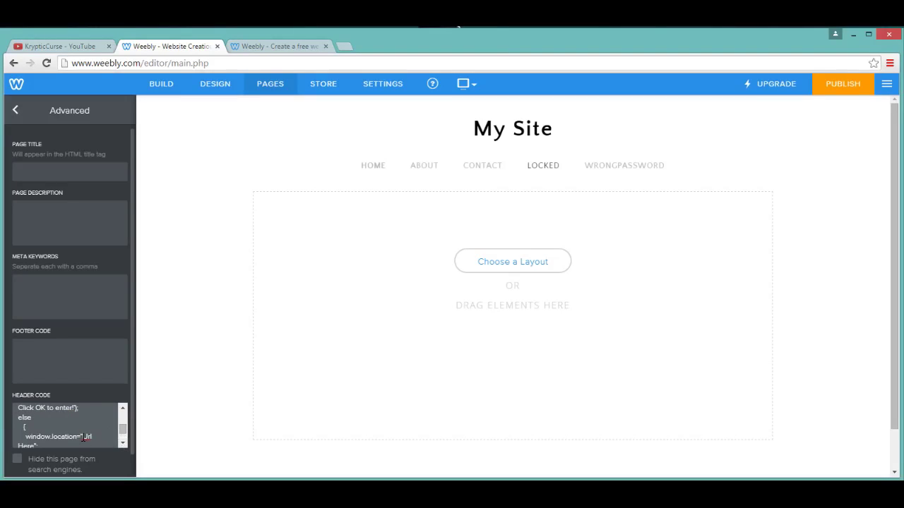
Step: Replace 'Url Here' with youtubetrial.weebly.com/wrongpassword.html and move the semicolon to its own line
left_click_drag(97, 444, 77, 433)
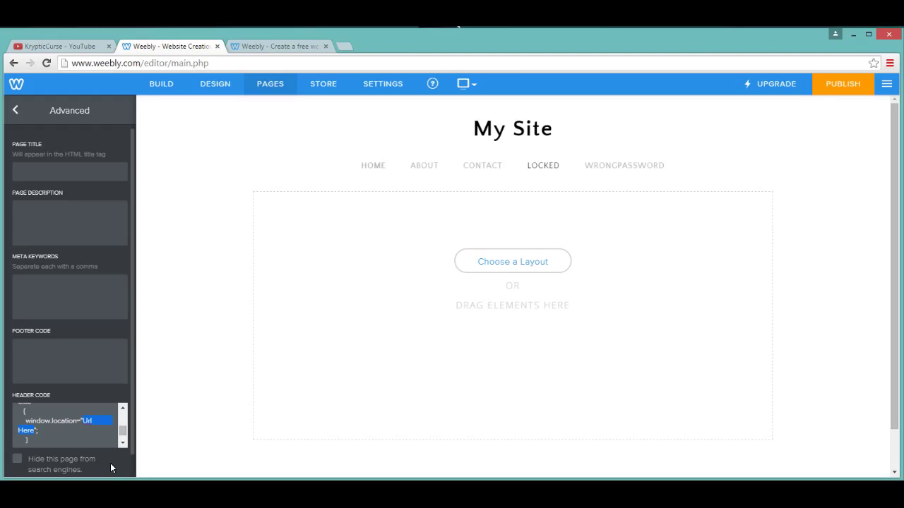
key("ctrl+v")
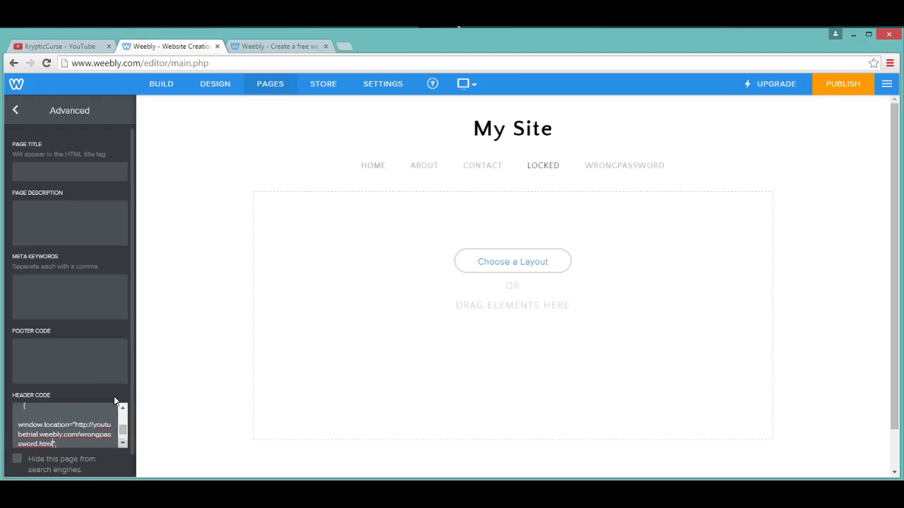
scroll(70, 271, "down", 1)
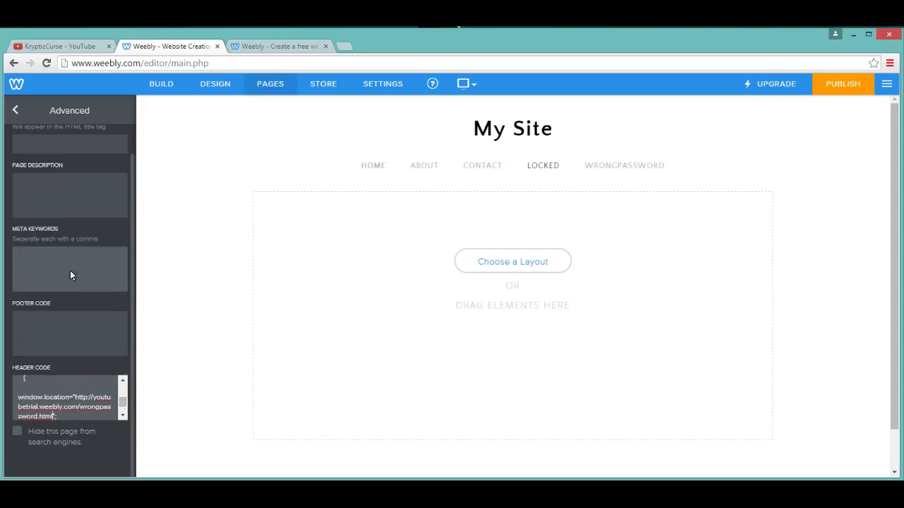
key("Return")
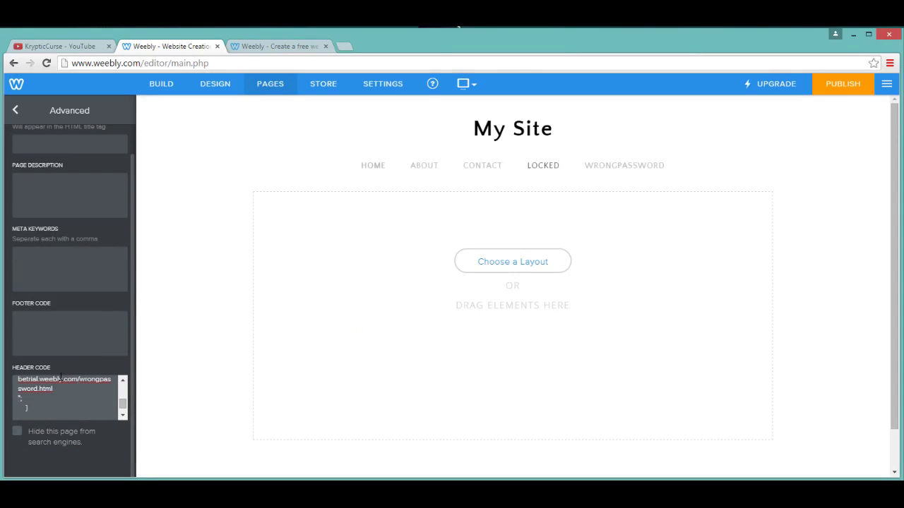
Step: Return to Edit Page, republish the site, and open the live site
left_click(15, 110)
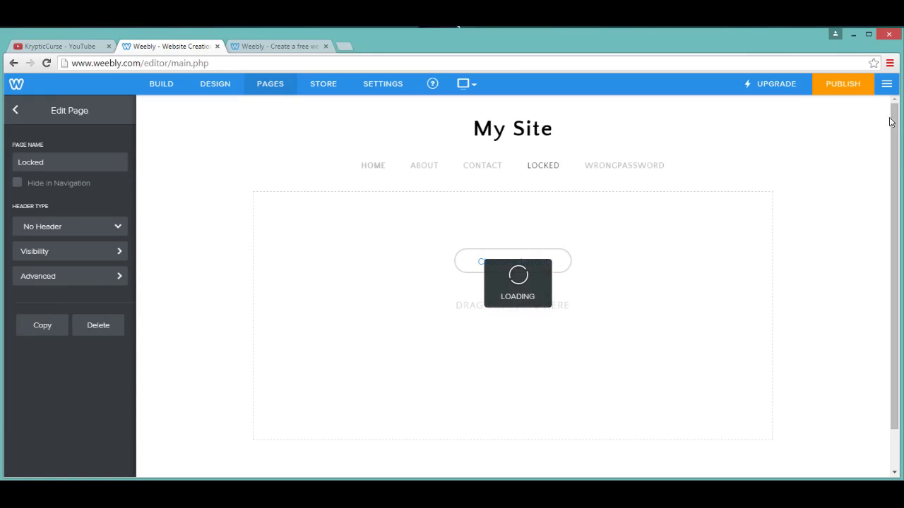
left_click(836, 82)
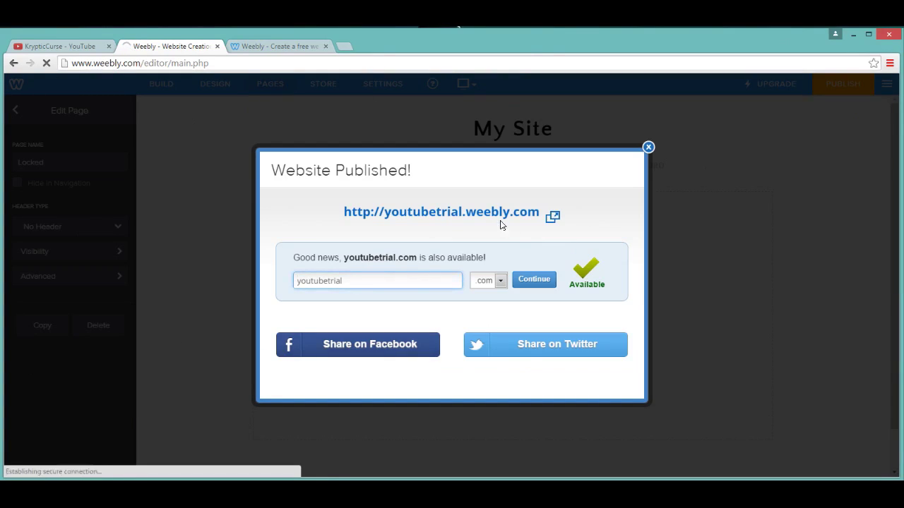
left_click(501, 214)
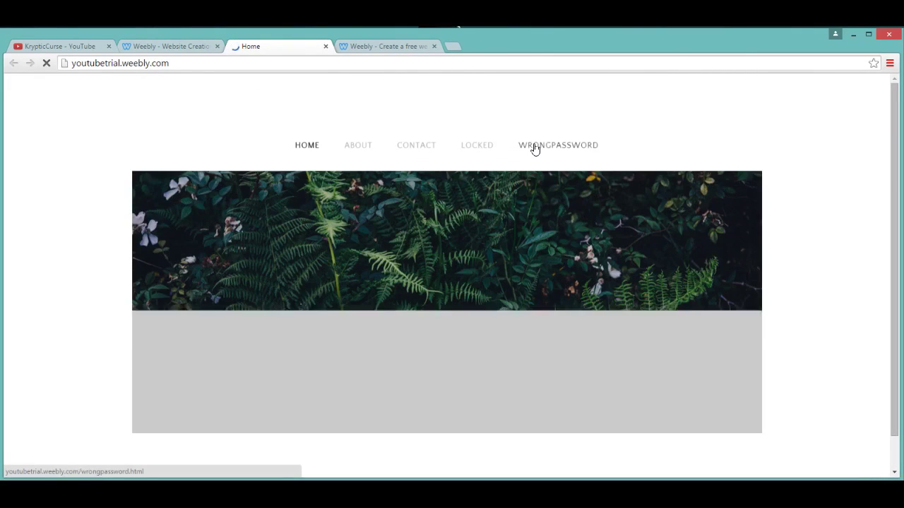
Step: Test the Locked page's prompt with the correct password, view WrongPassword, then close the tab
left_click(466, 146)
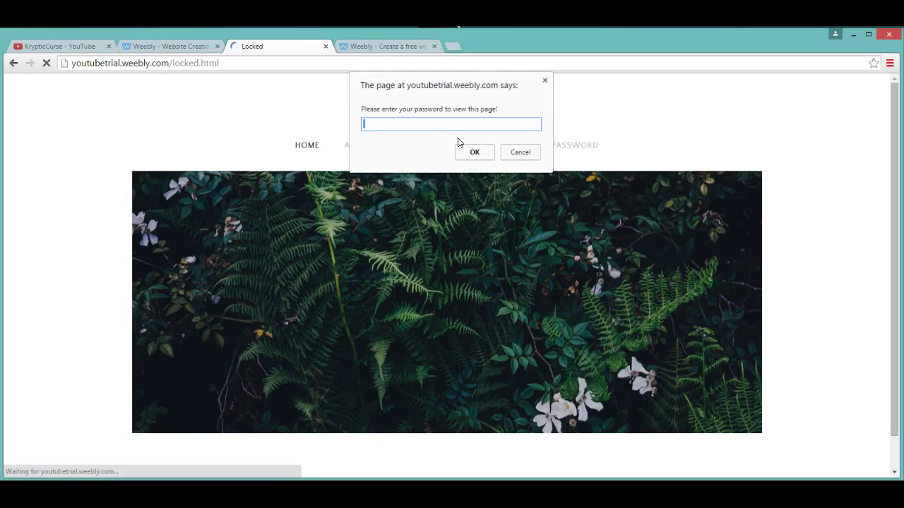
type("youtube")
left_click(470, 157)
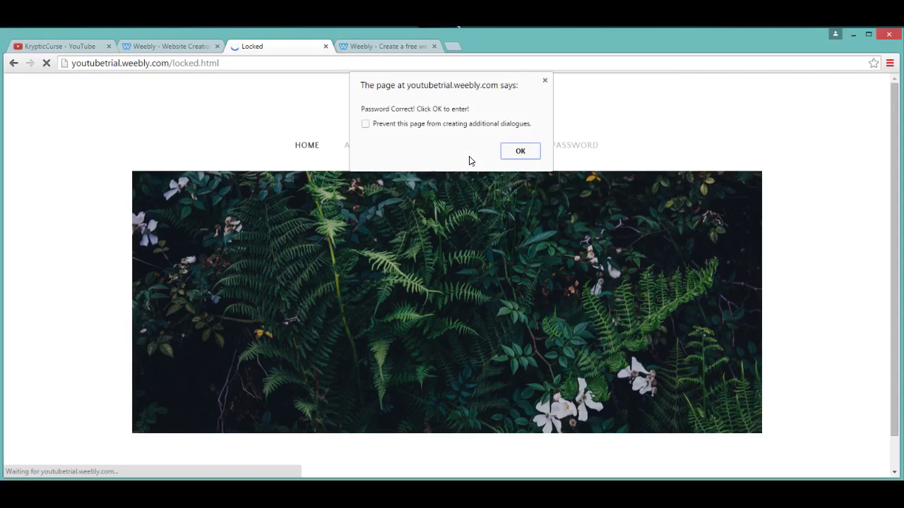
left_click(513, 153)
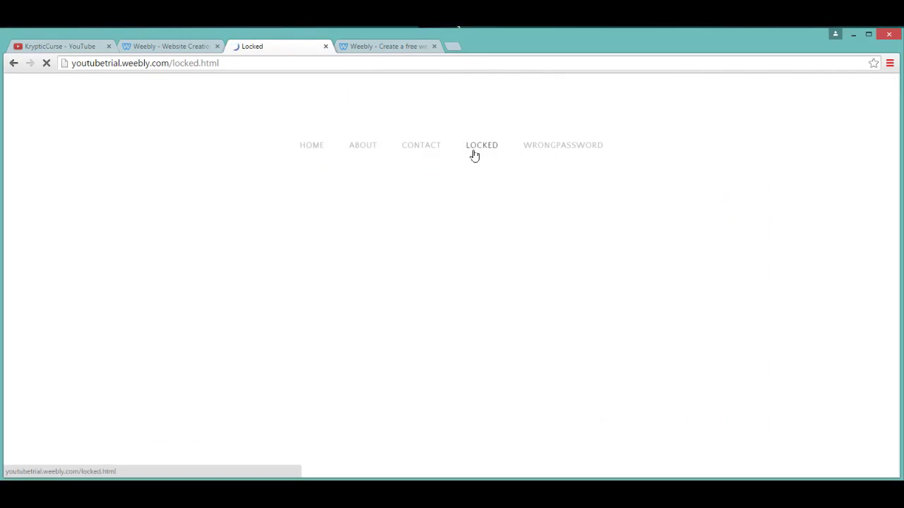
left_click(531, 145)
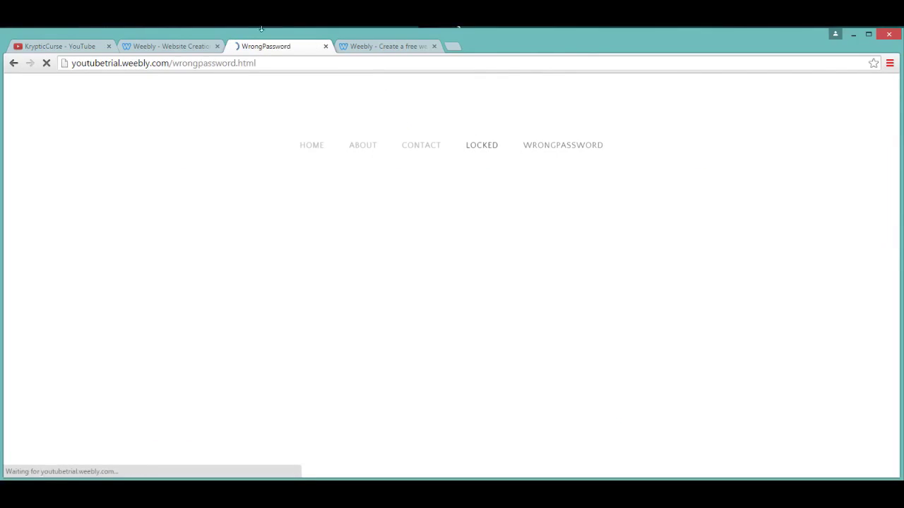
left_click(326, 46)
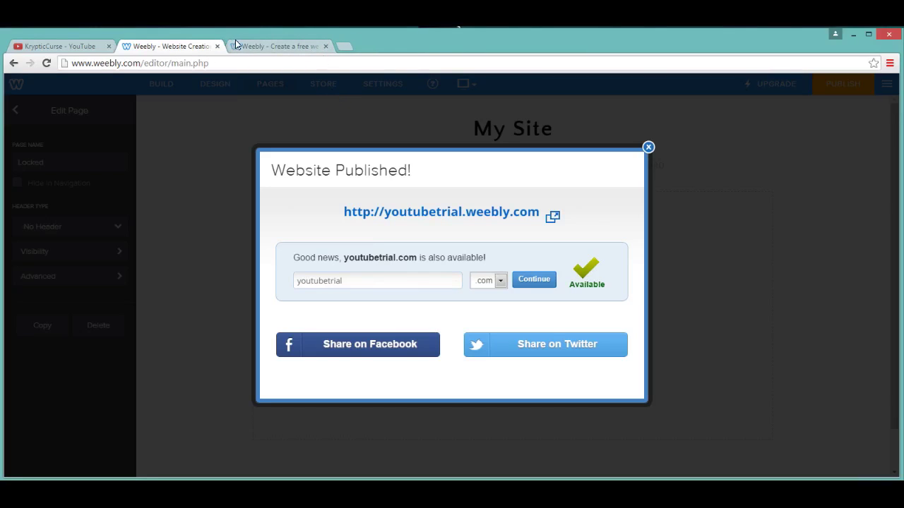
Step: In the dashboard tab, try krypticcurse.weebly.com and a kurse.weebly.com variant in the address bar
left_click(285, 45)
left_click(330, 64)
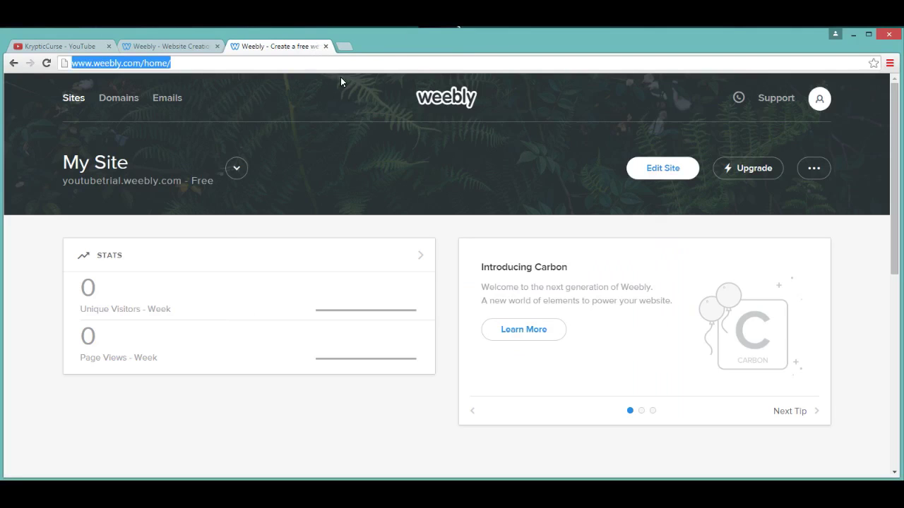
type("krypticu")
key("BackSpace")
key("BackSpace")
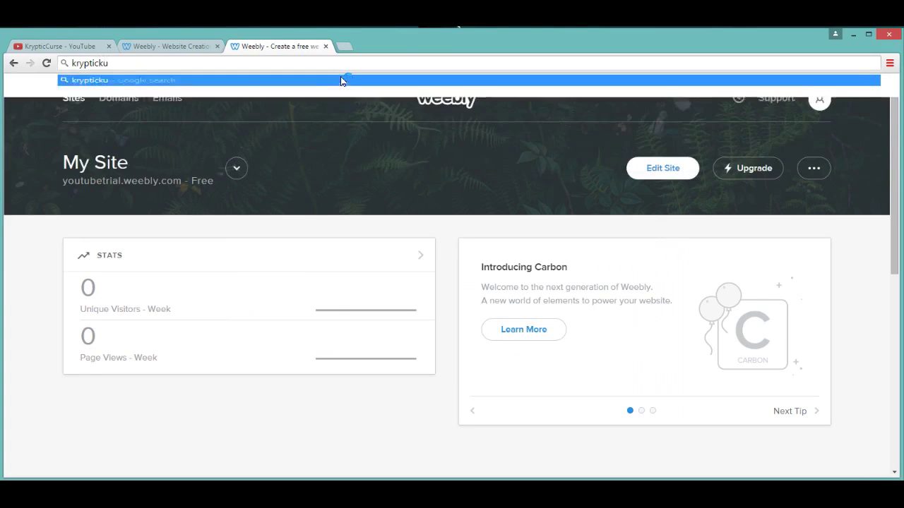
type("curse.weebly.com")
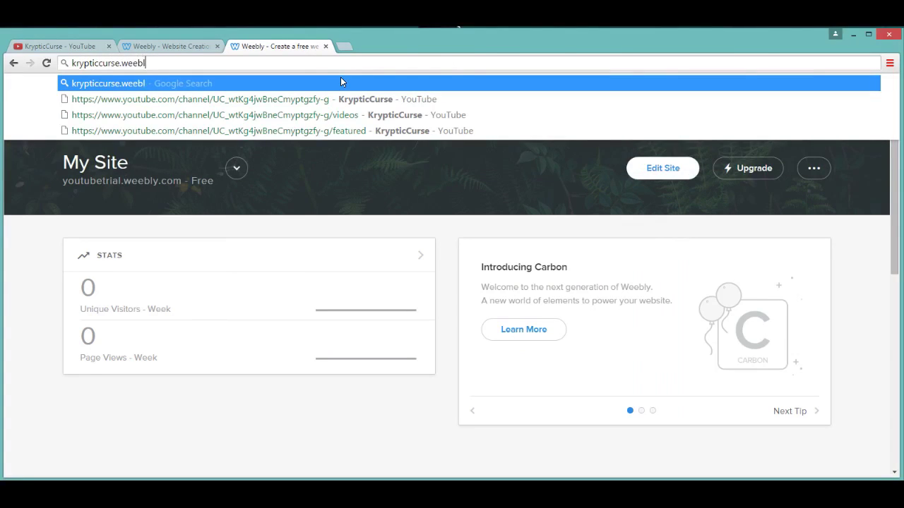
key("Return")
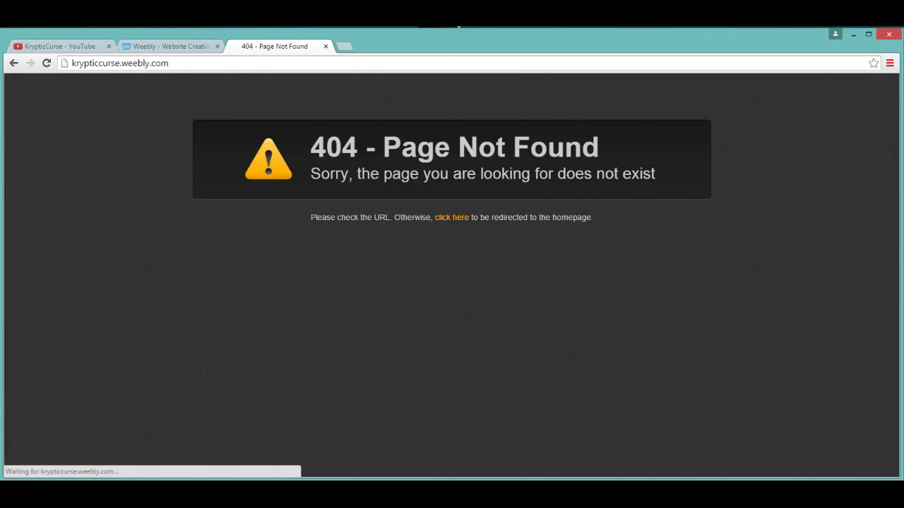
left_click_drag(184, 61, 99, 65)
type("kur")
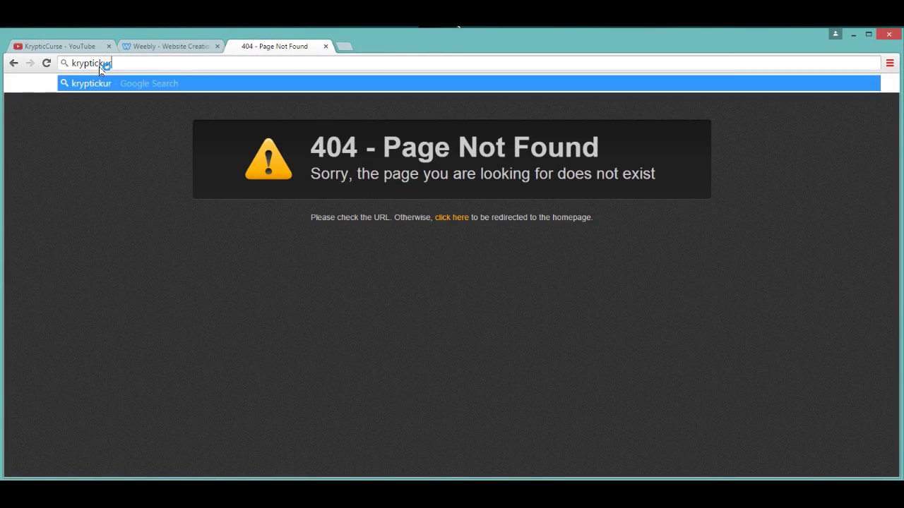
type("se.weebly.com")
key("Return")
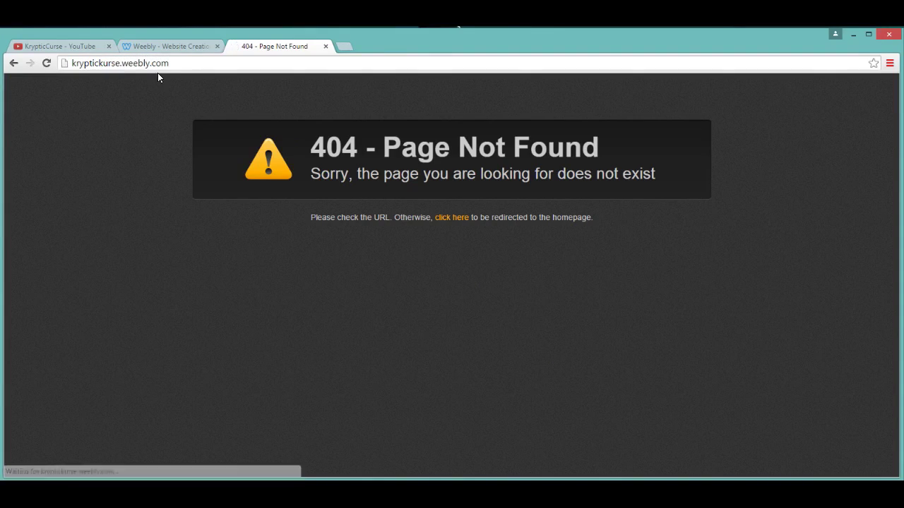
Step: Try krypticcurse.weebly.com and thekrypticcurse.weebly.com, both 404, then close that tab
left_click(174, 62)
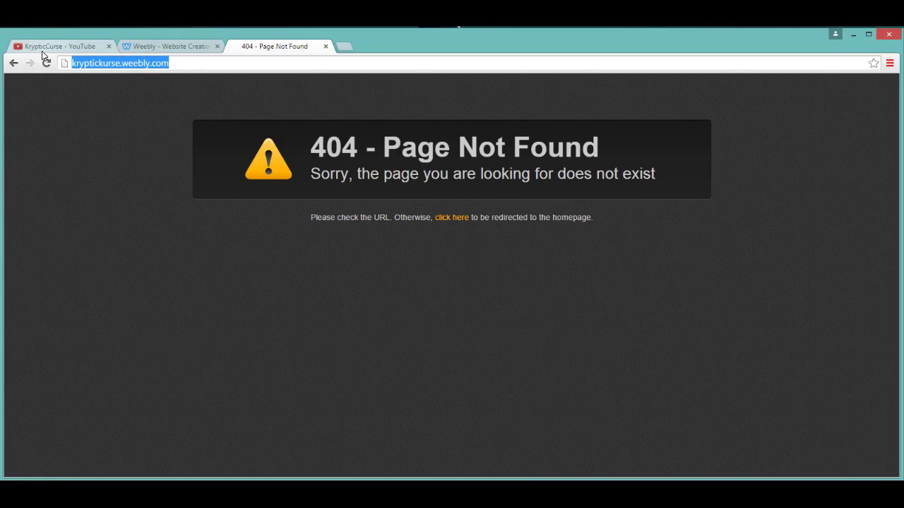
type("kryptic")
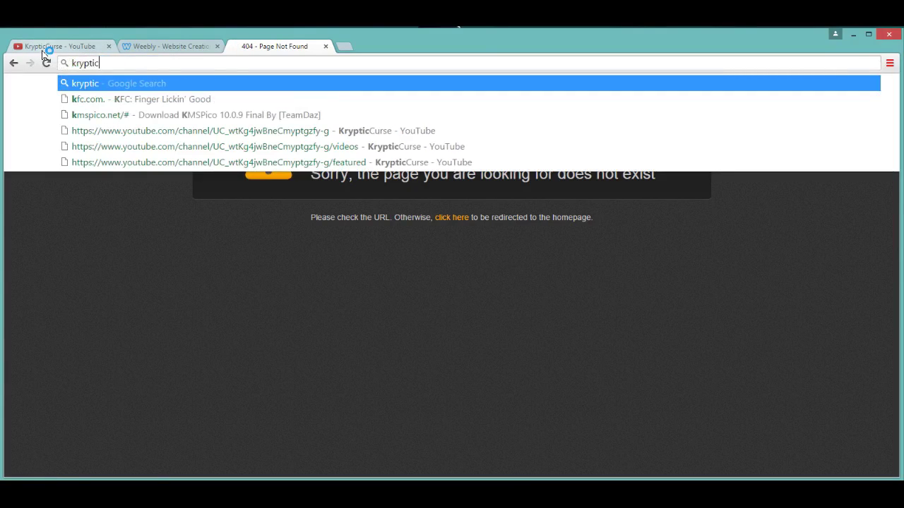
type("curse")
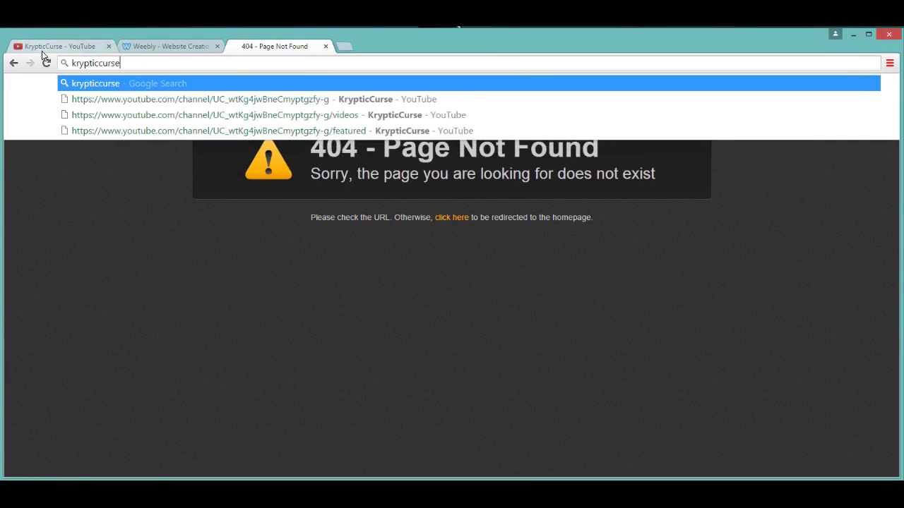
type(".weebly.com")
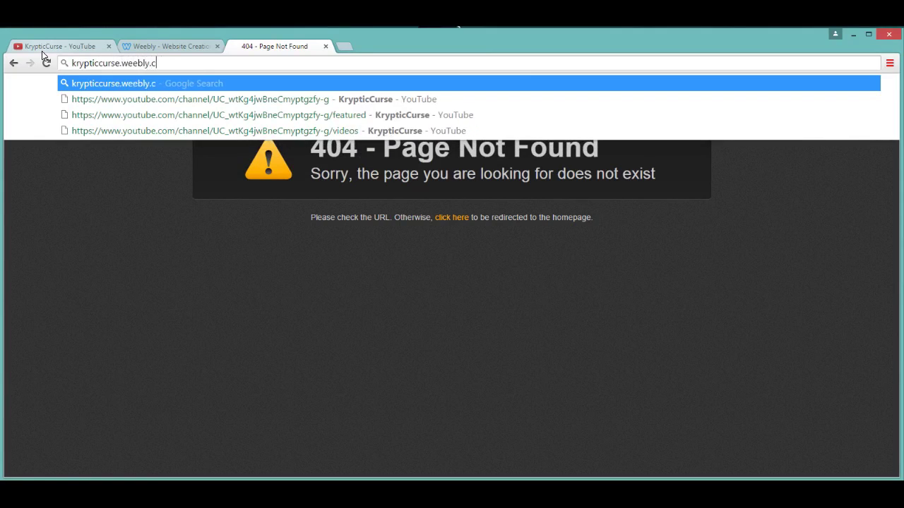
key("Return")
left_click_drag(168, 62, 44, 56)
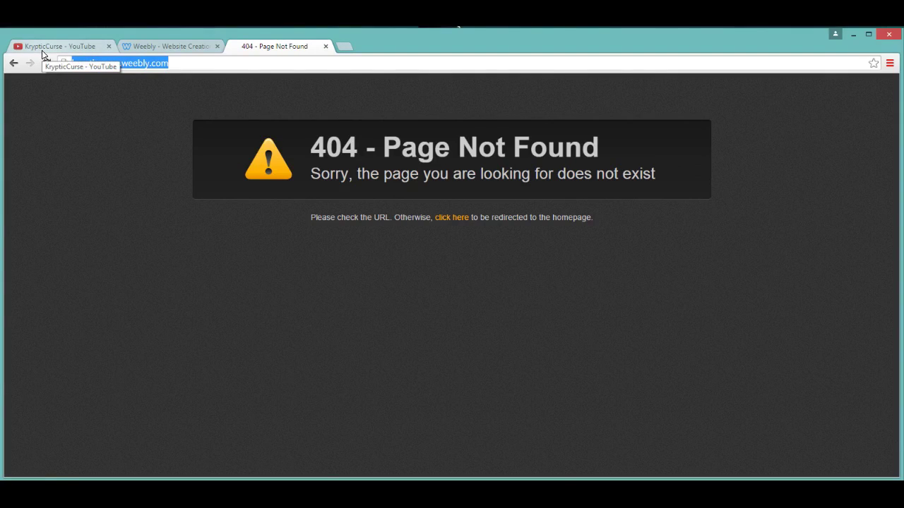
type("thekryp")
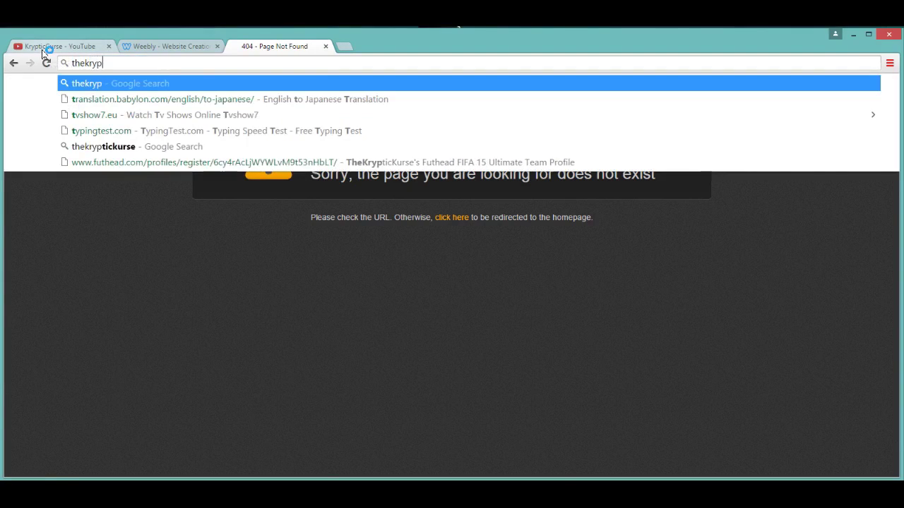
type("ticcurse")
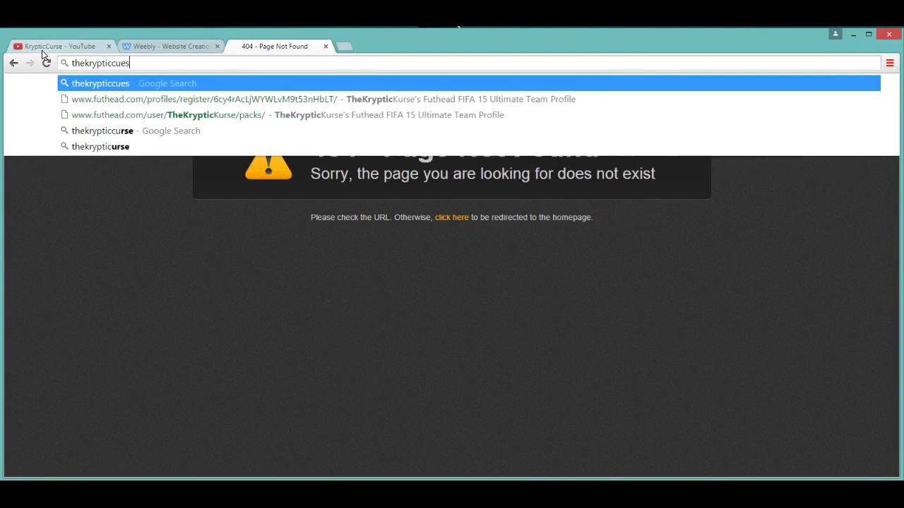
type(".weebly.com")
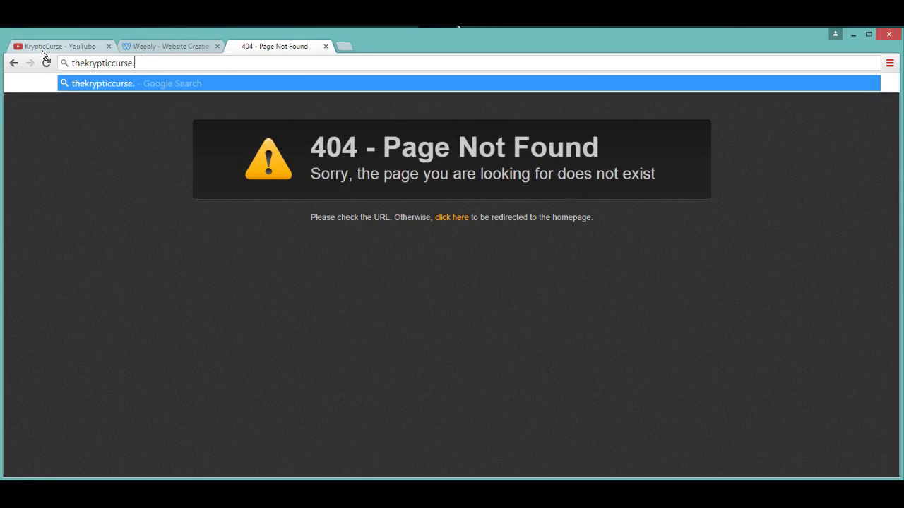
key("Return")
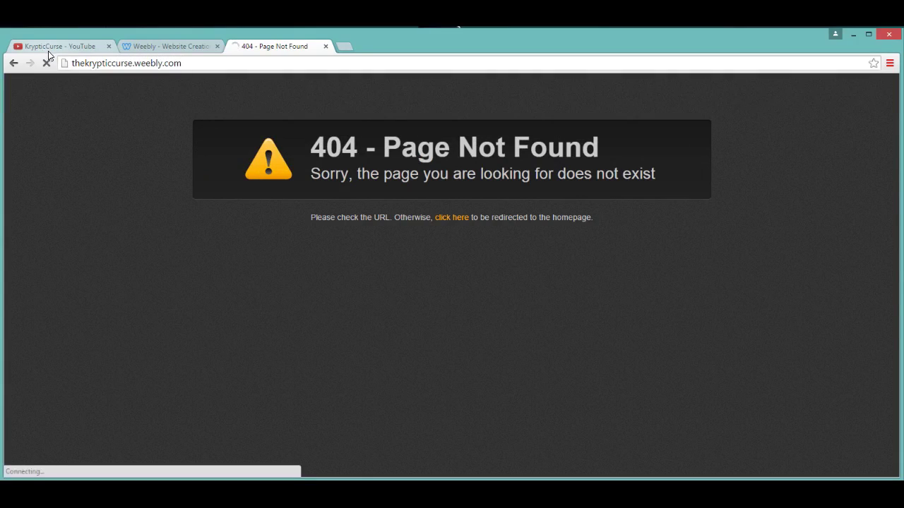
left_click(203, 62)
left_click_drag(116, 62, 487, 84)
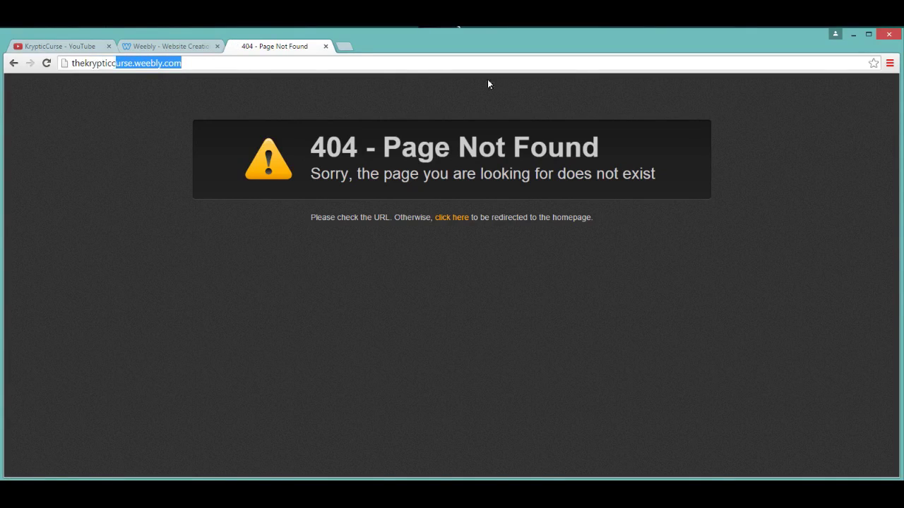
left_click(107, 63)
left_click_drag(107, 63, 377, 55)
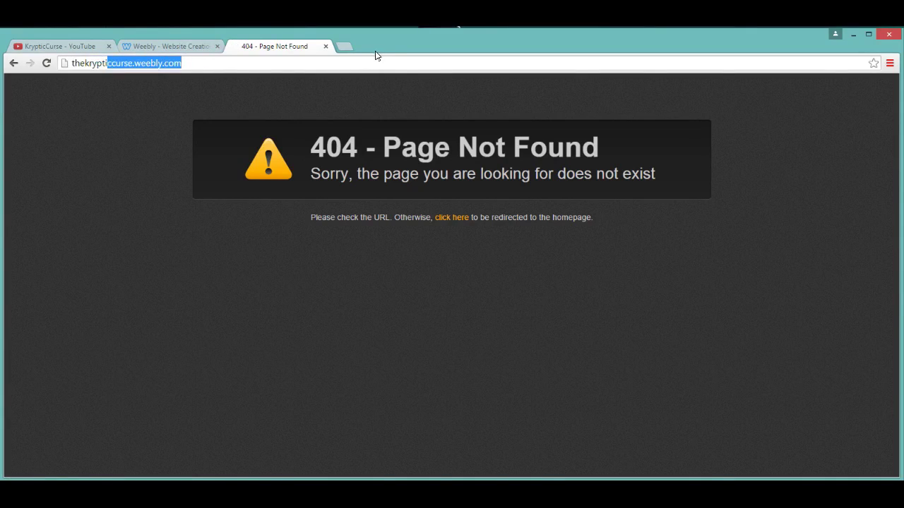
left_click(325, 47)
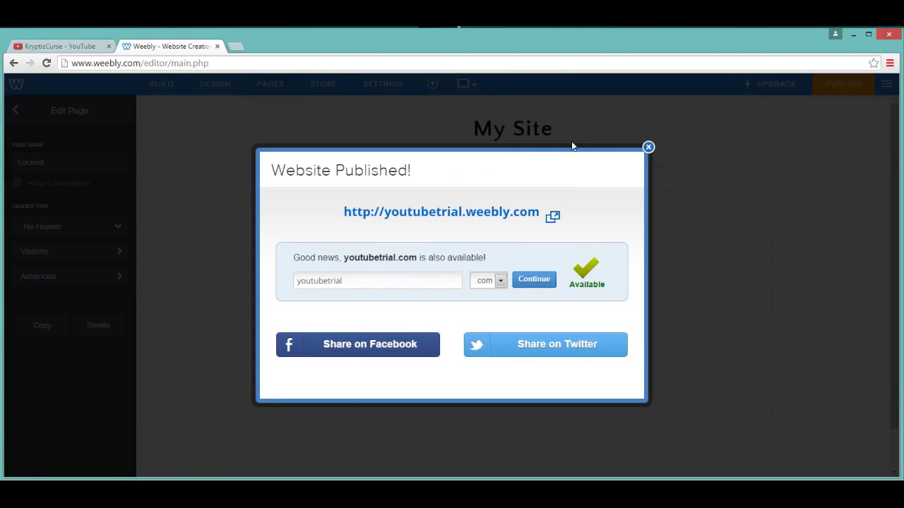
Step: Dismiss the published confirmation and open the WrongPassword page's settings
left_click(648, 148)
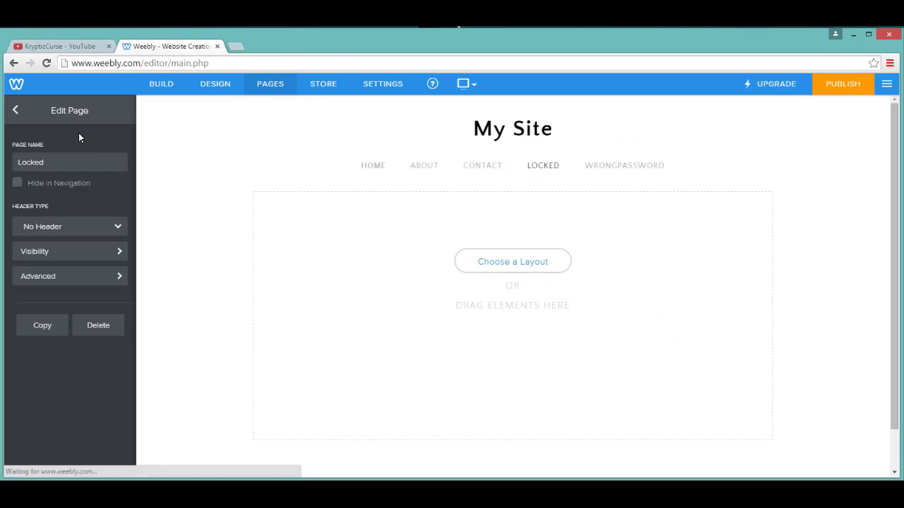
left_click(15, 110)
left_click(78, 212)
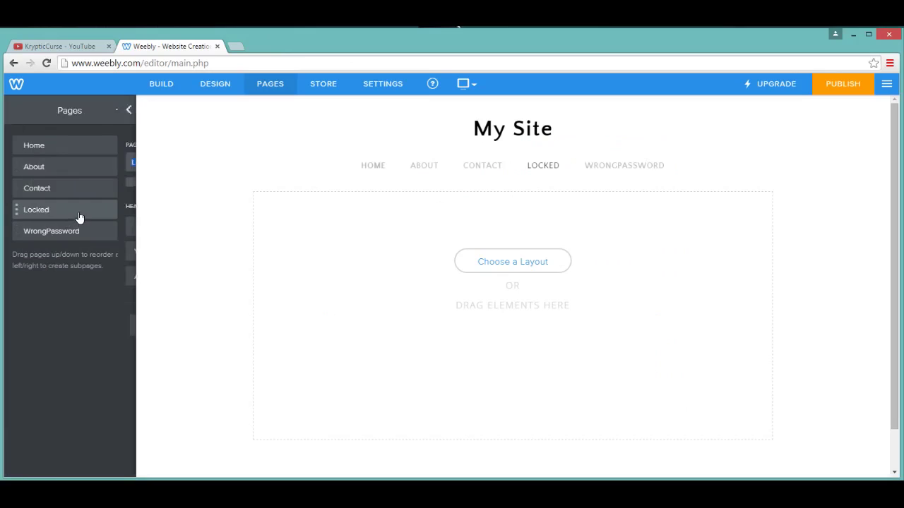
left_click(17, 113)
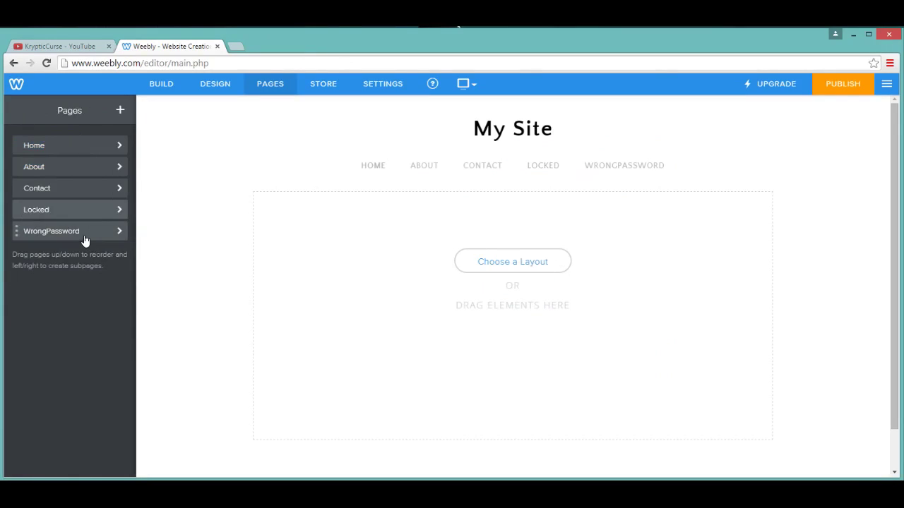
left_click(83, 233)
Step: Keep WrongPassword's visibility Public, hide it from navigation, then open it for editing
left_click(46, 254)
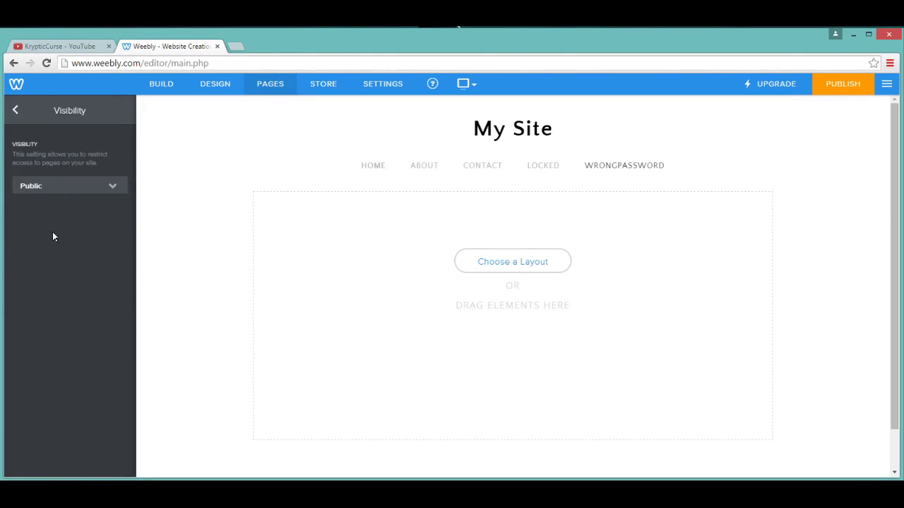
left_click(60, 192)
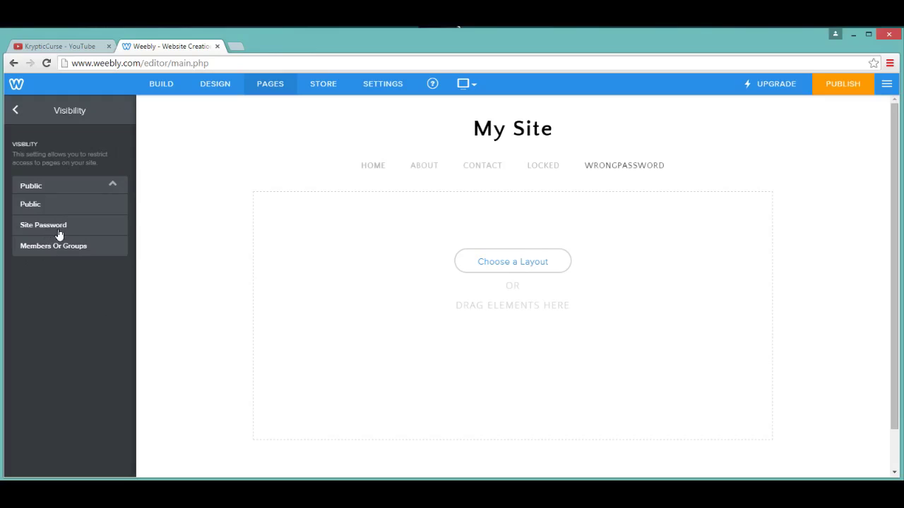
left_click(20, 132)
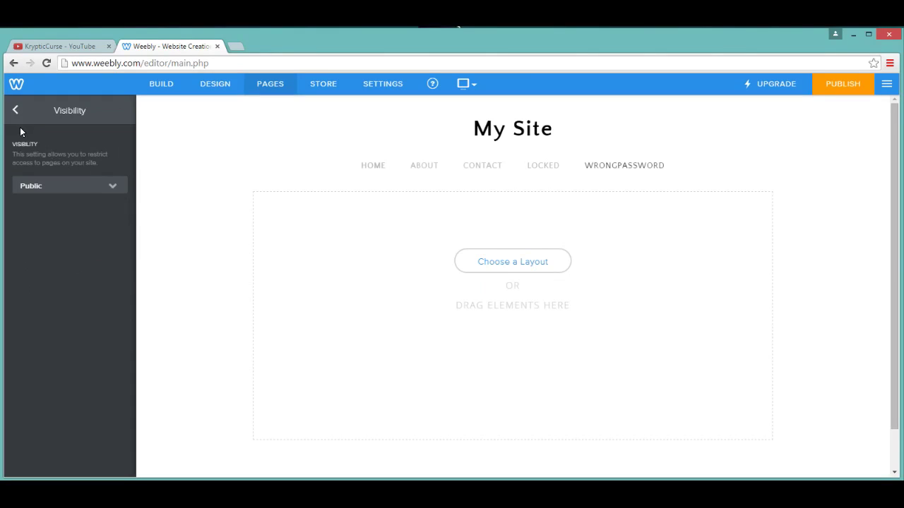
left_click(20, 116)
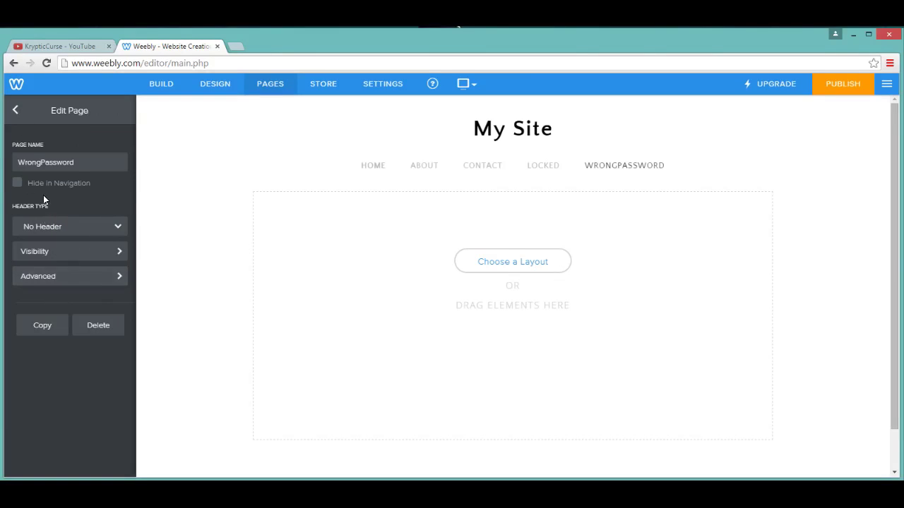
left_click(18, 185)
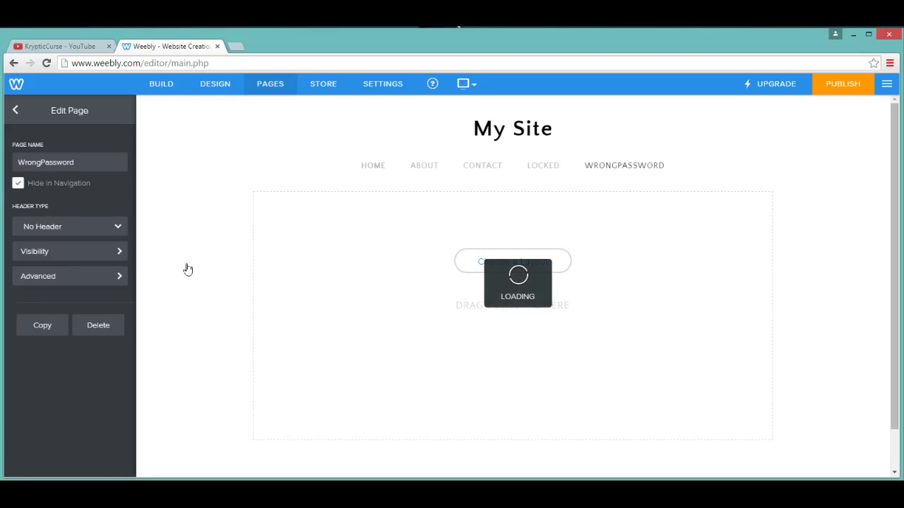
left_click(24, 112)
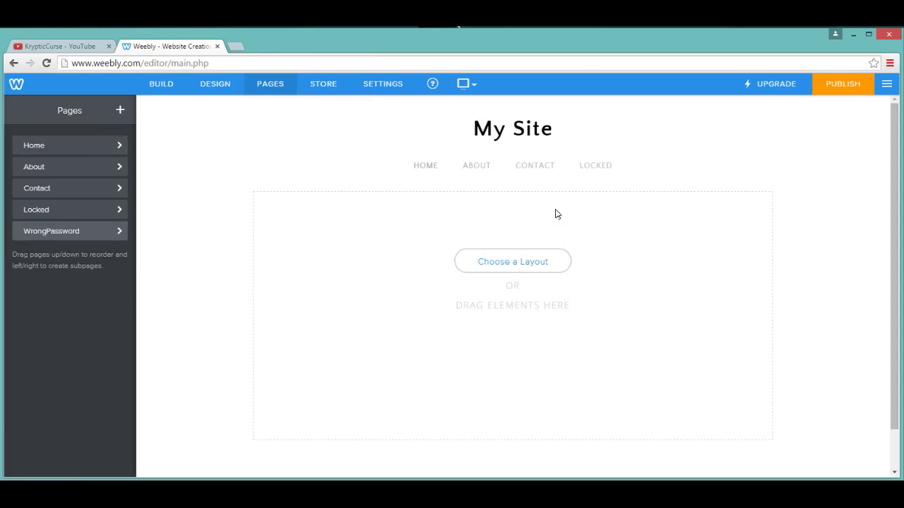
left_click(76, 233)
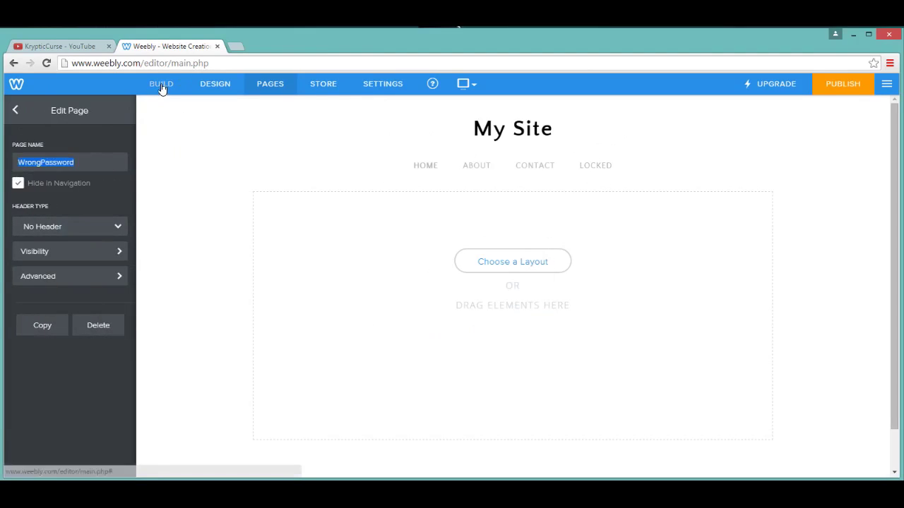
Step: Add a Title block reading 'Wrong password, go back and try again.' to the page body
left_click(162, 86)
left_click_drag(49, 181, 369, 202)
left_click(396, 204)
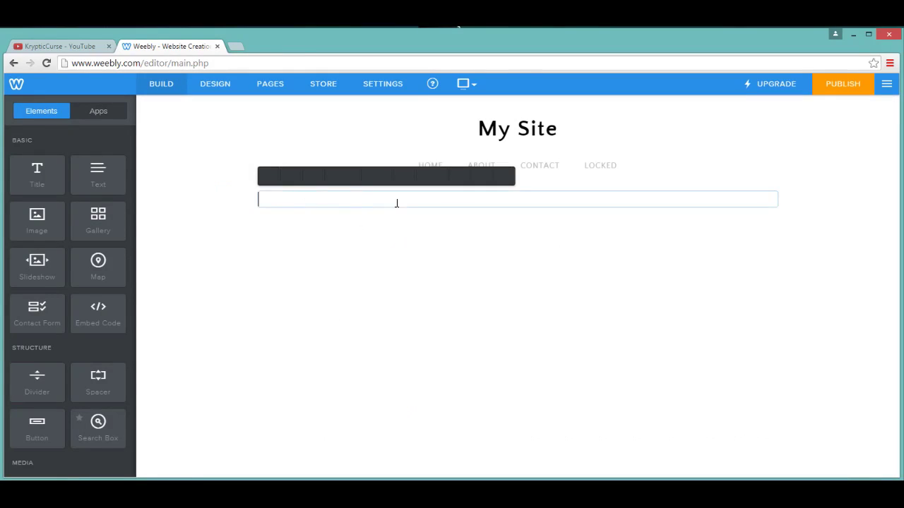
type("Wro")
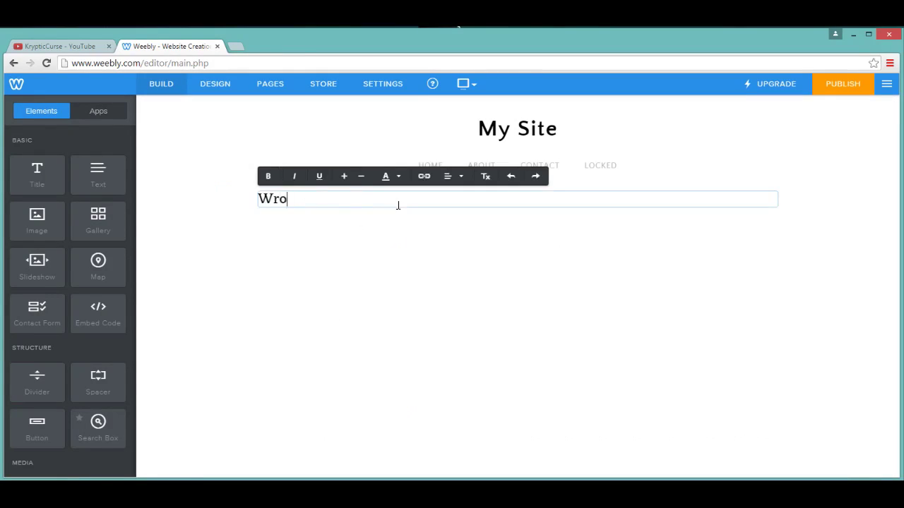
type("ng password,")
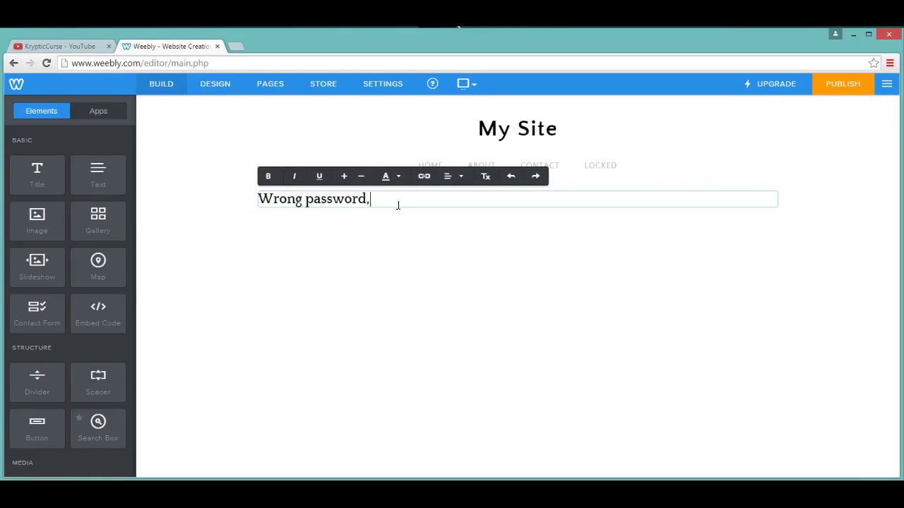
type(" go back and try again.")
left_click(827, 94)
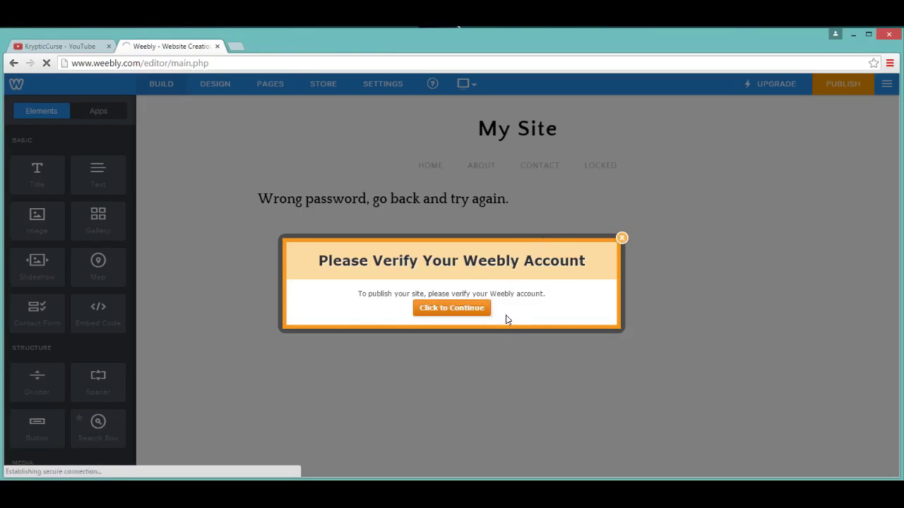
left_click(467, 311)
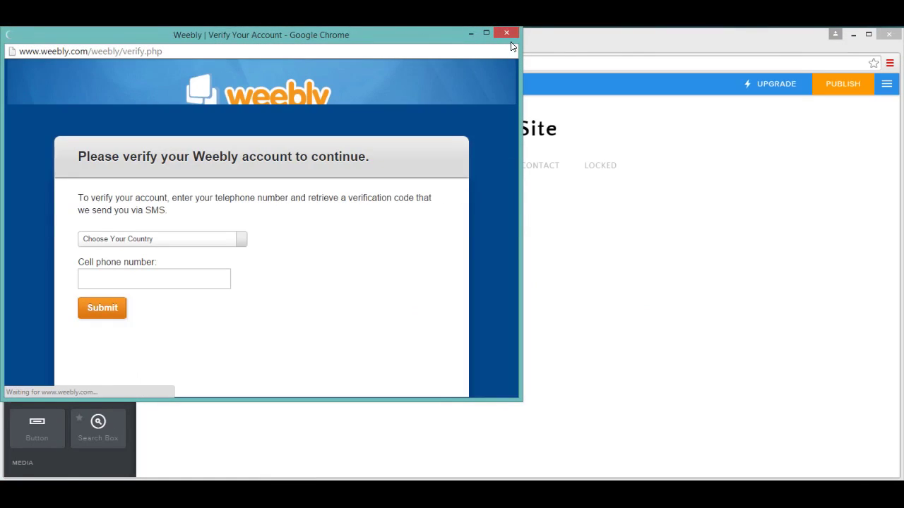
left_click(161, 243)
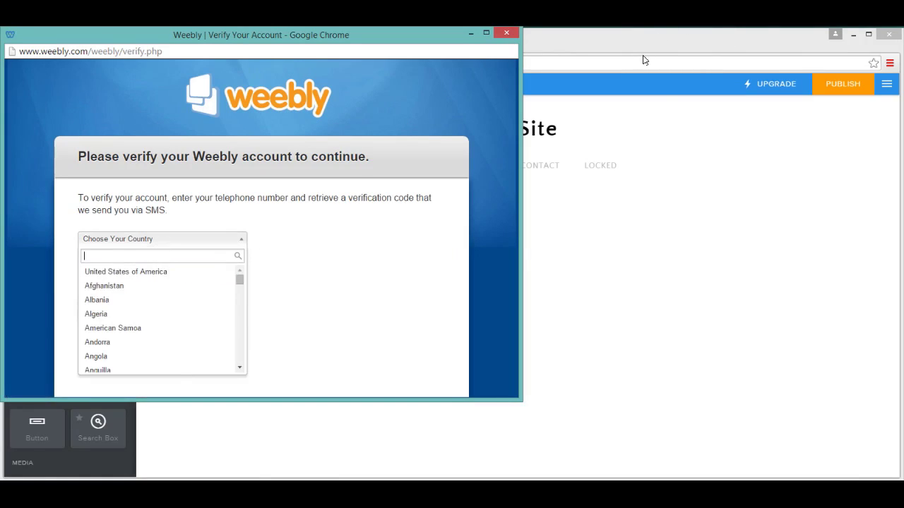
left_click(506, 34)
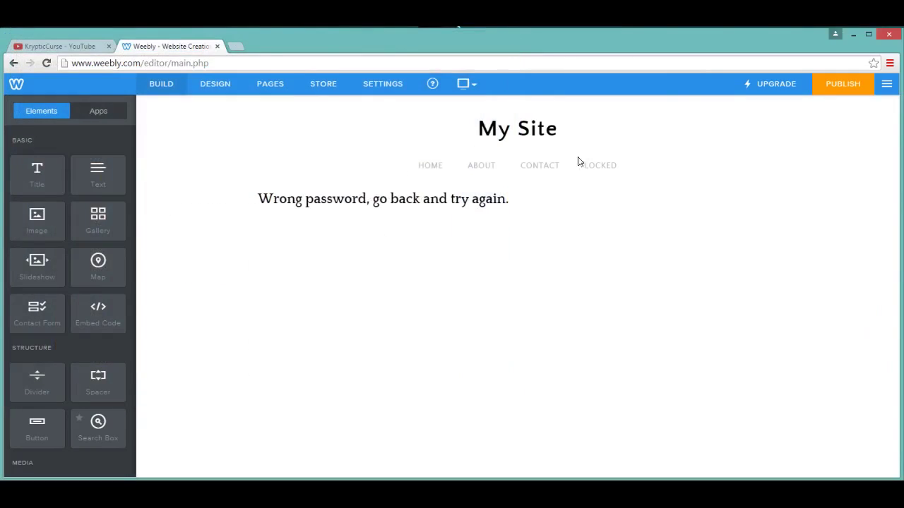
left_click(239, 46)
type("yout")
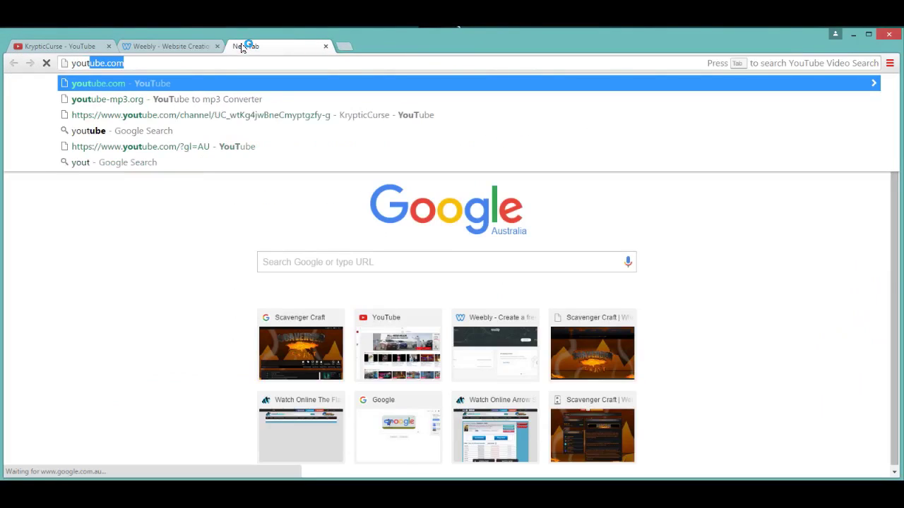
type("ubetr")
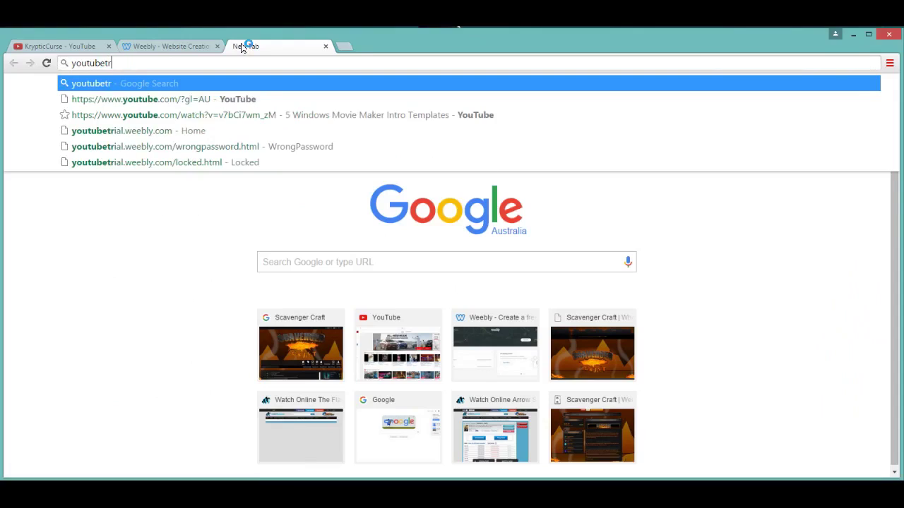
type("ail")
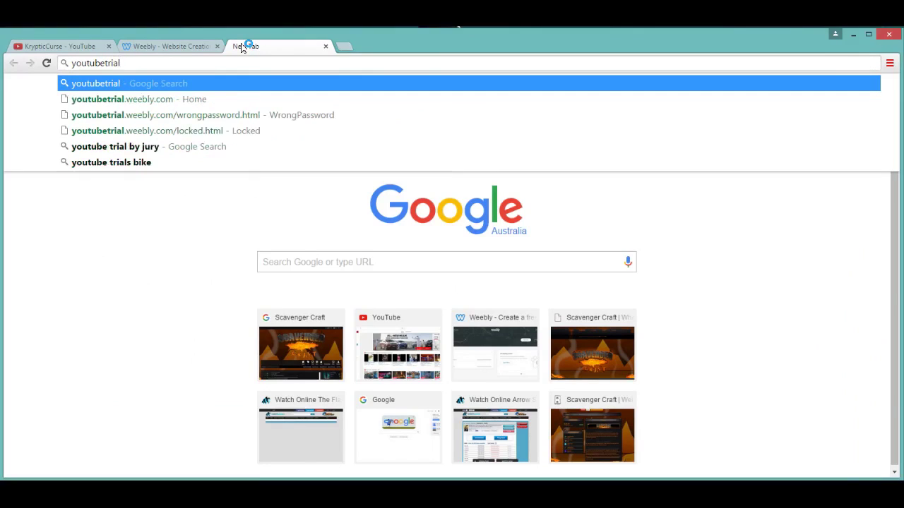
type(".weebly.com")
key("Return")
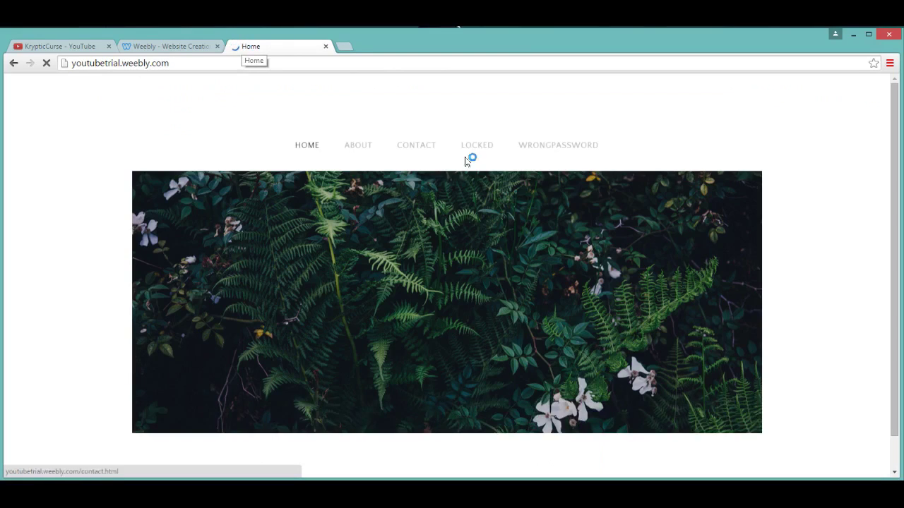
left_click(487, 146)
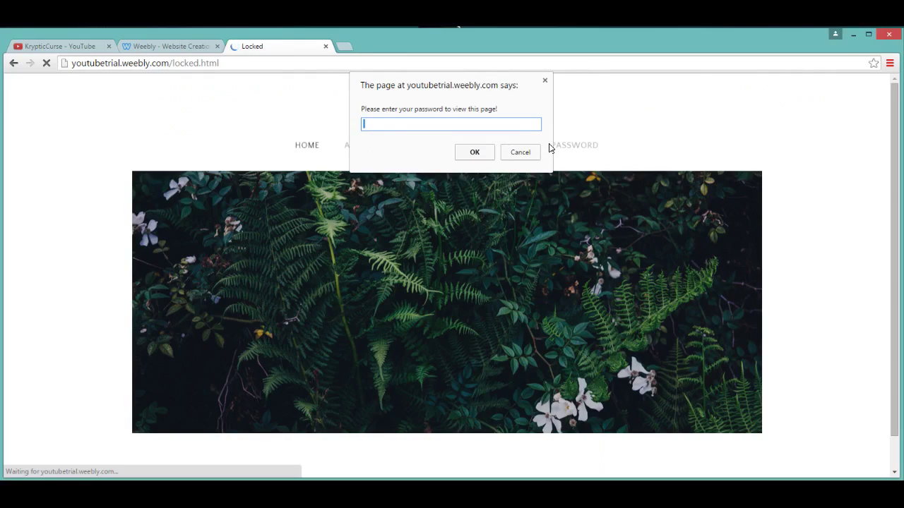
left_click(489, 151)
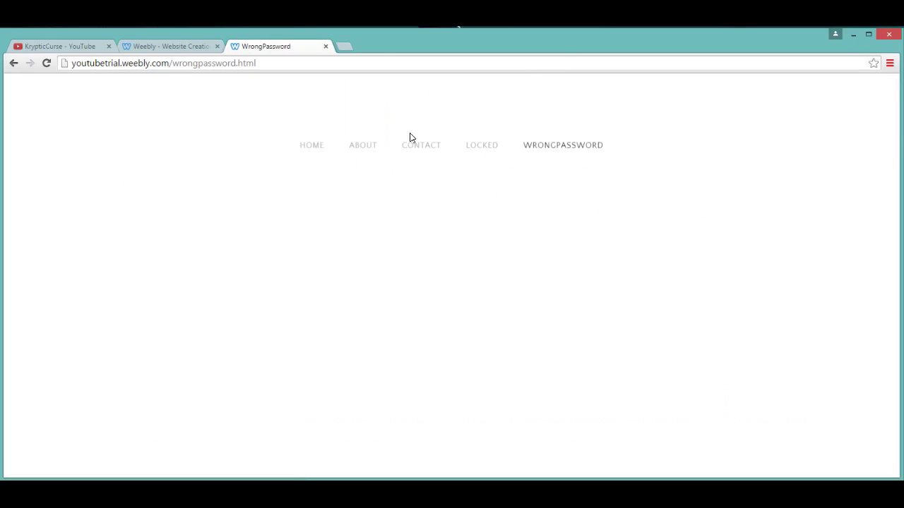
left_click(325, 47)
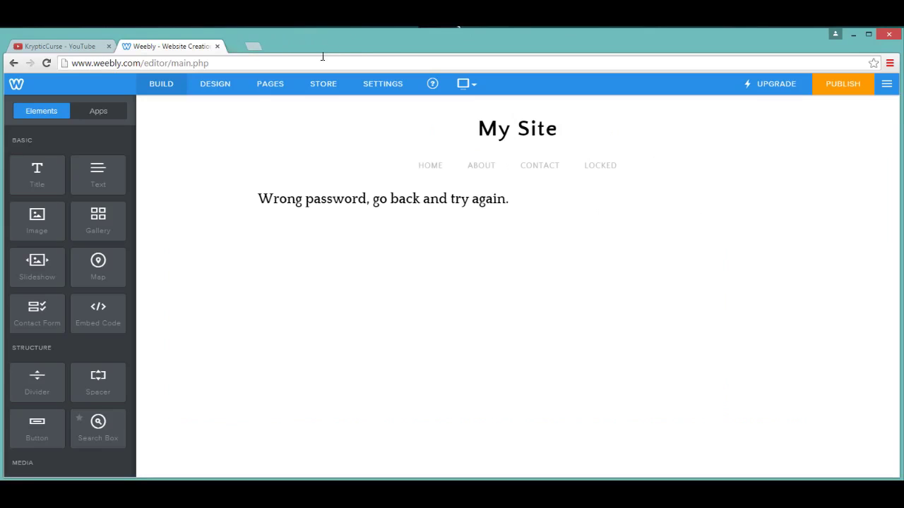